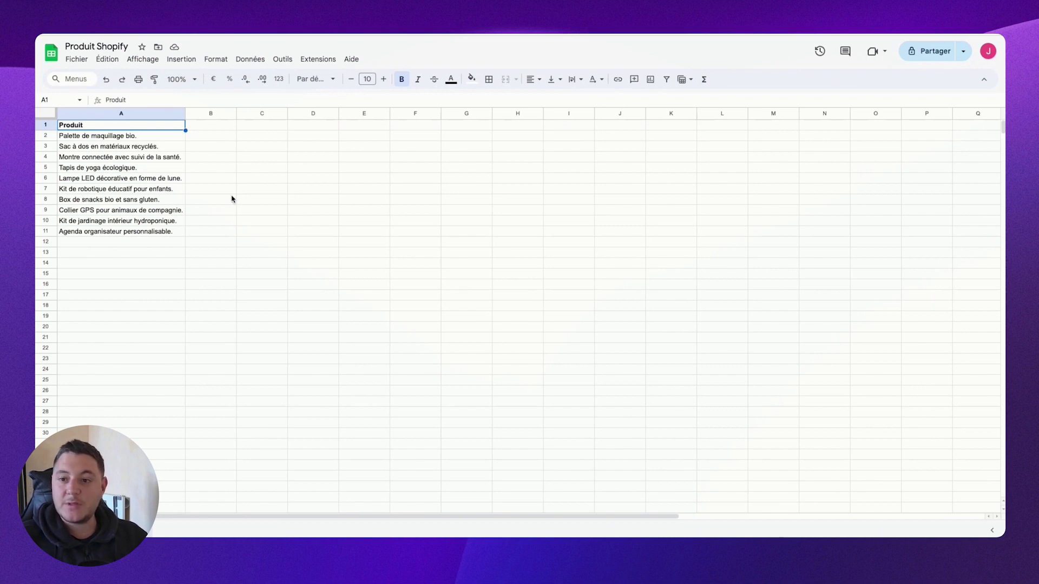
# - Select the product names in A2:A11 of the Produit Shopify sheet and run the product-generation scenario once in Make
pyautogui.moveTo(163, 138); pyautogui.dragTo(148, 234)
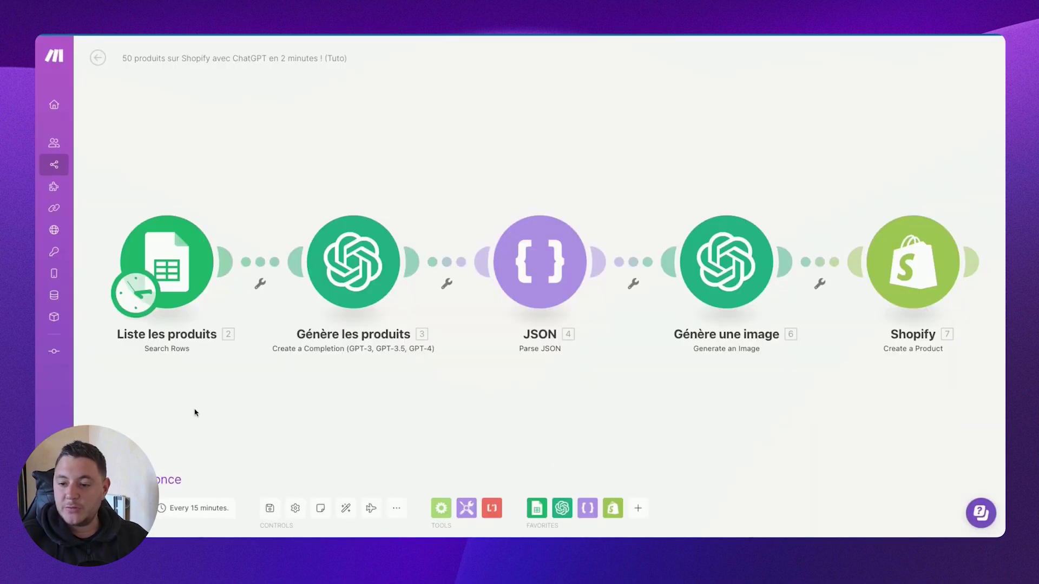
pyautogui.click(125, 500)
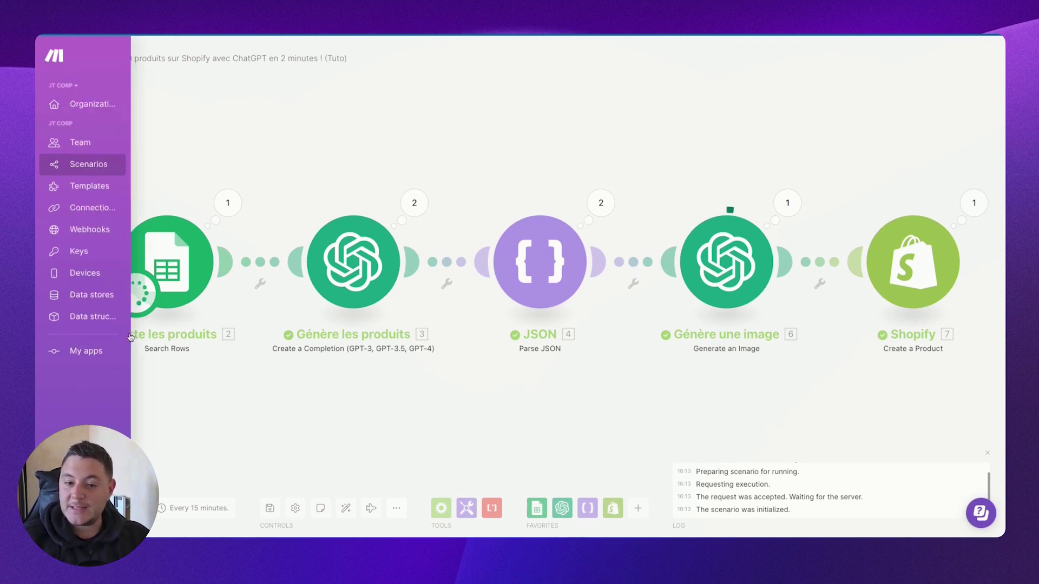
pyautogui.hotkey('ctrl', 'Right')
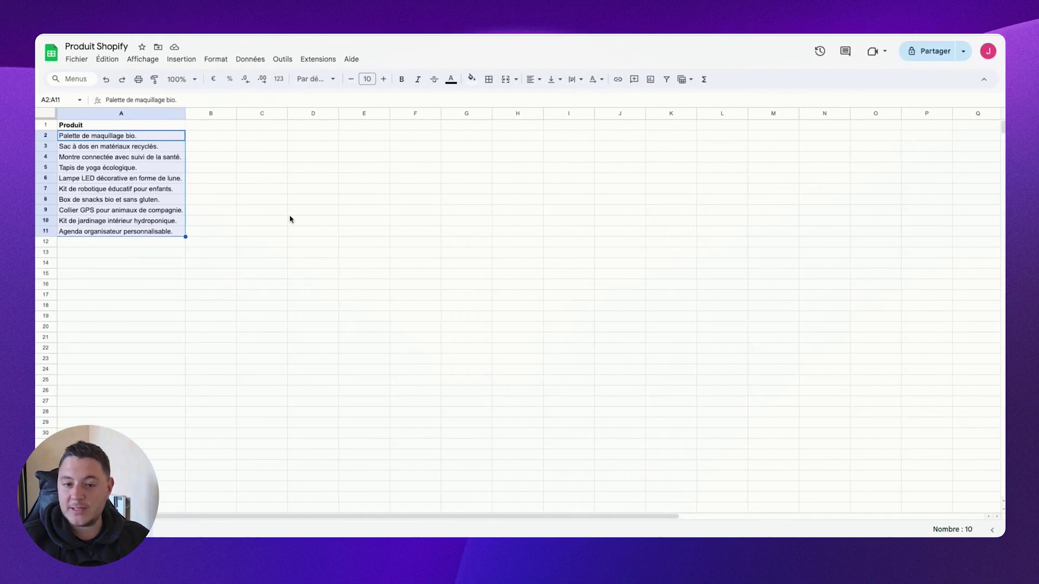
pyautogui.hotkey('ctrl', 'Left')
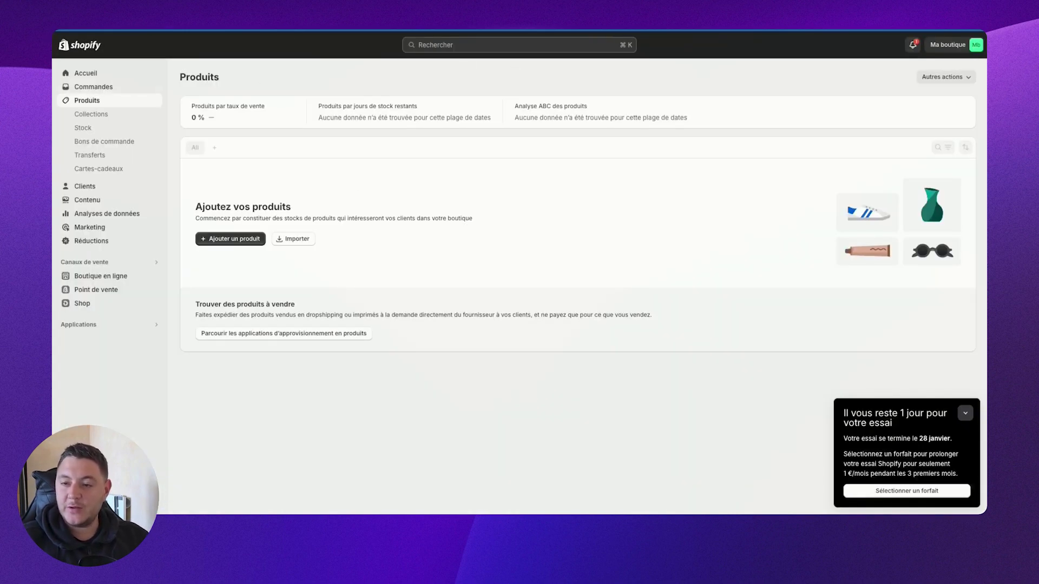
# - Reload the Shopify product list to open the EcoDos product, and select the source products in A2:A11 of the Google Sheet
pyautogui.press('super+r')
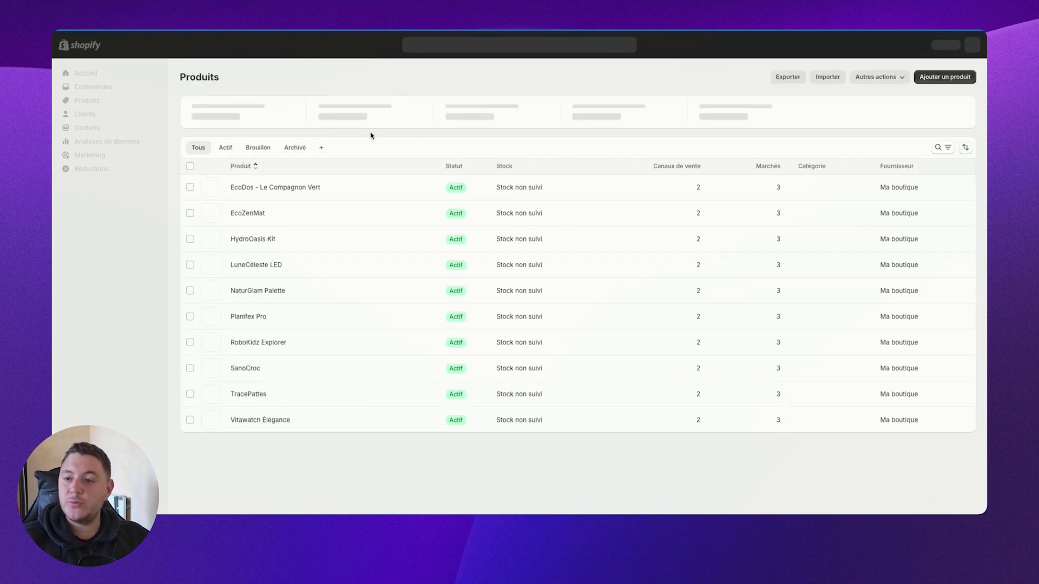
pyautogui.click(436, 199)
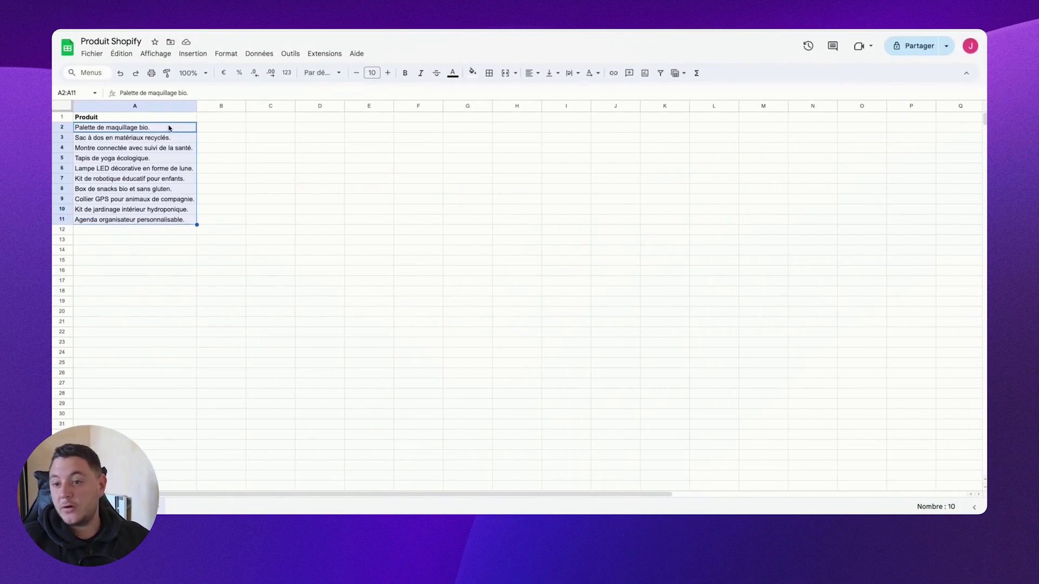
pyautogui.moveTo(135, 127); pyautogui.dragTo(150, 240)
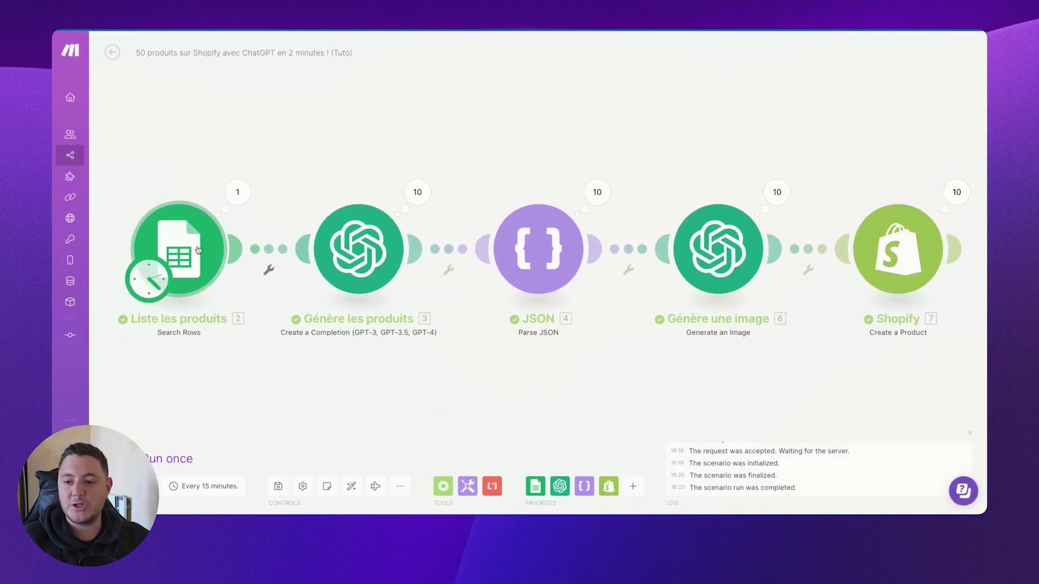
# - Clear the maximum number of returned rows in Make's Liste les produits module and save its settings
pyautogui.click(199, 249)
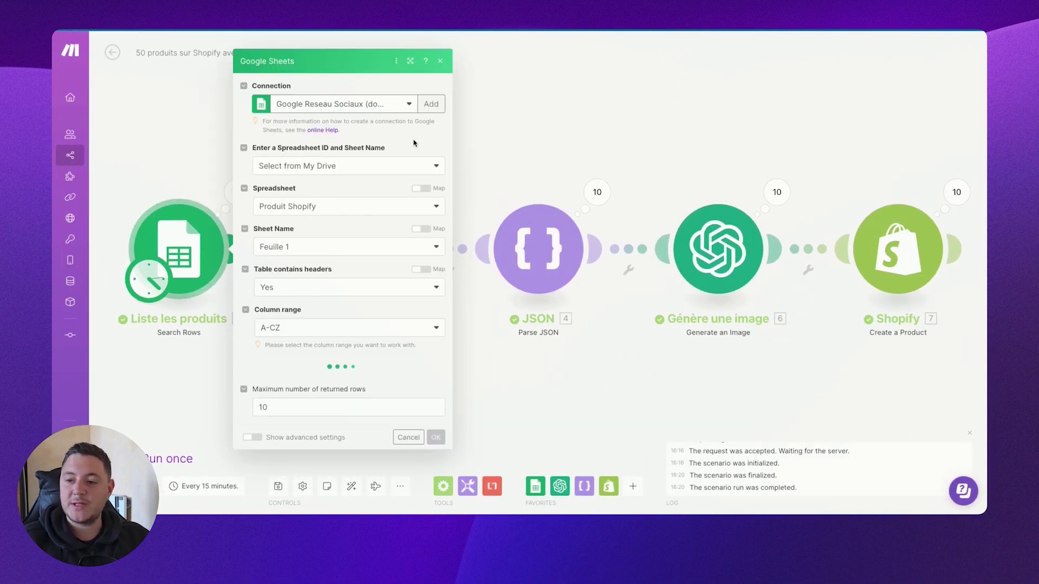
pyautogui.scroll(-2, 325, 335)
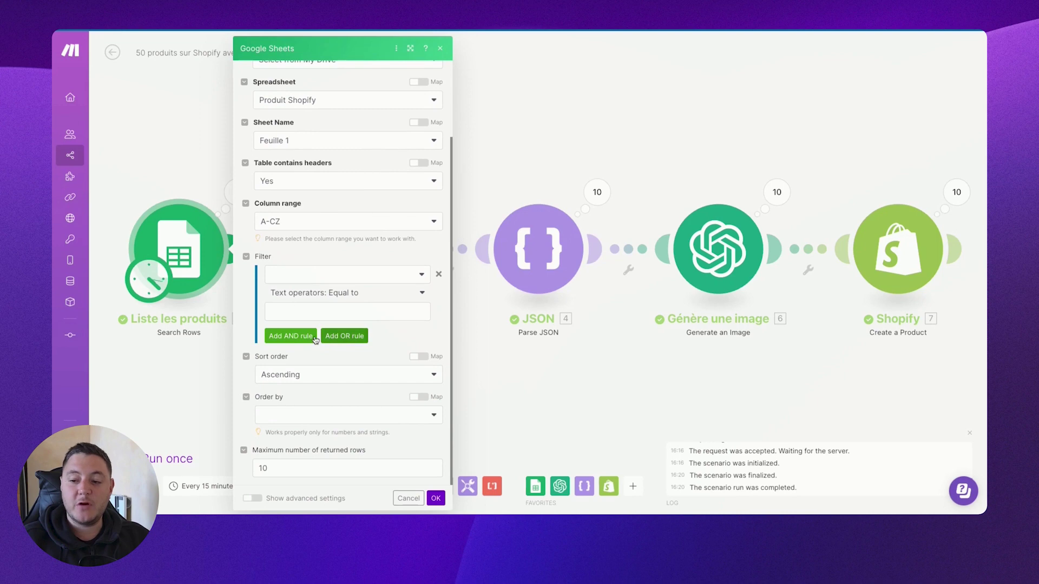
pyautogui.click(297, 470)
pyautogui.press('BackSpace')
pyautogui.press('BackSpace')
pyautogui.click(385, 490)
pyautogui.click(436, 498)
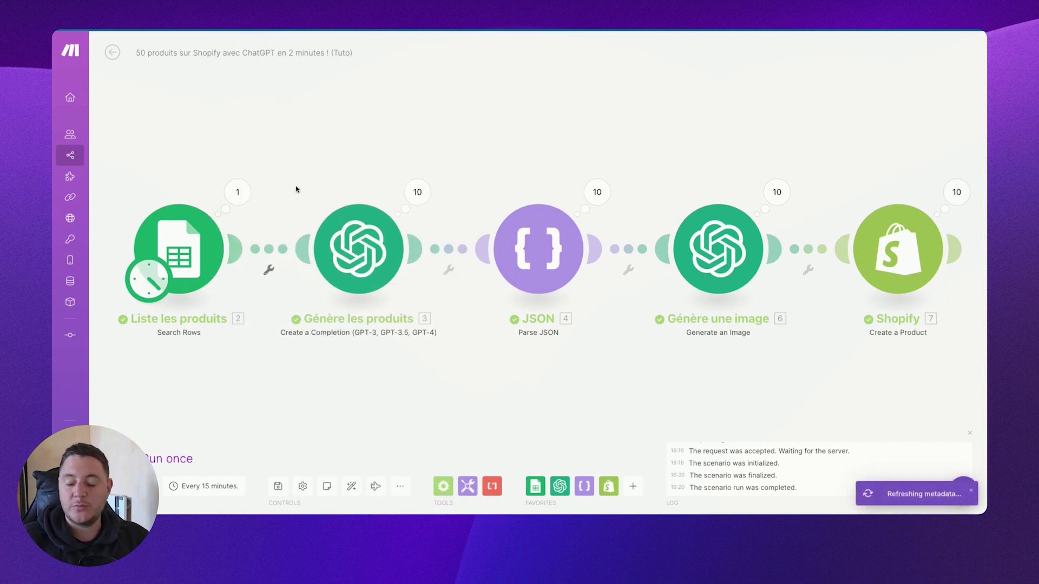
pyautogui.rightClick(404, 105)
pyautogui.click(323, 144)
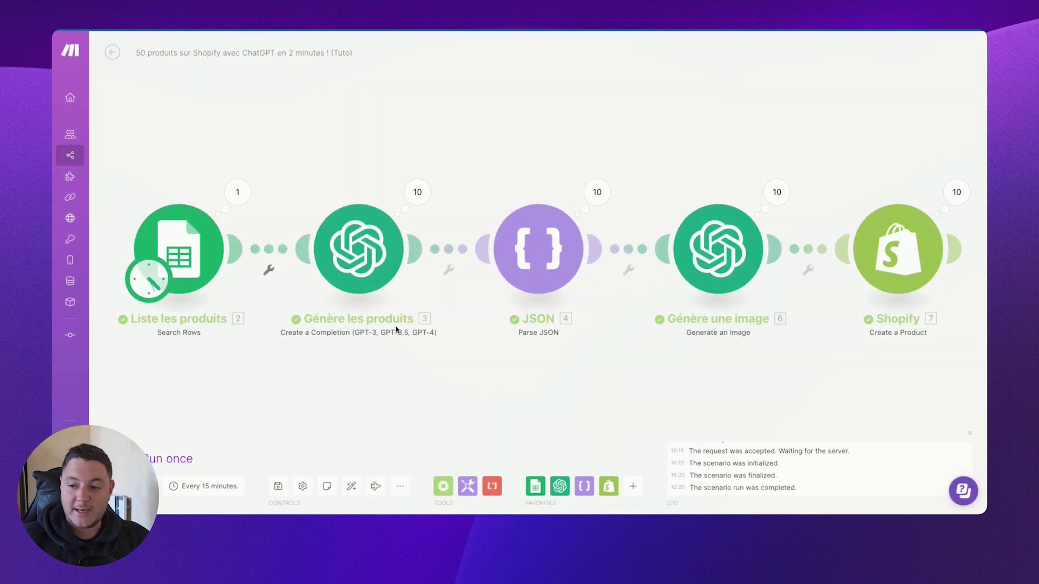
# - Examine the GPT model, system prompt and user message configured in the Génère les produits module
pyautogui.click(357, 264)
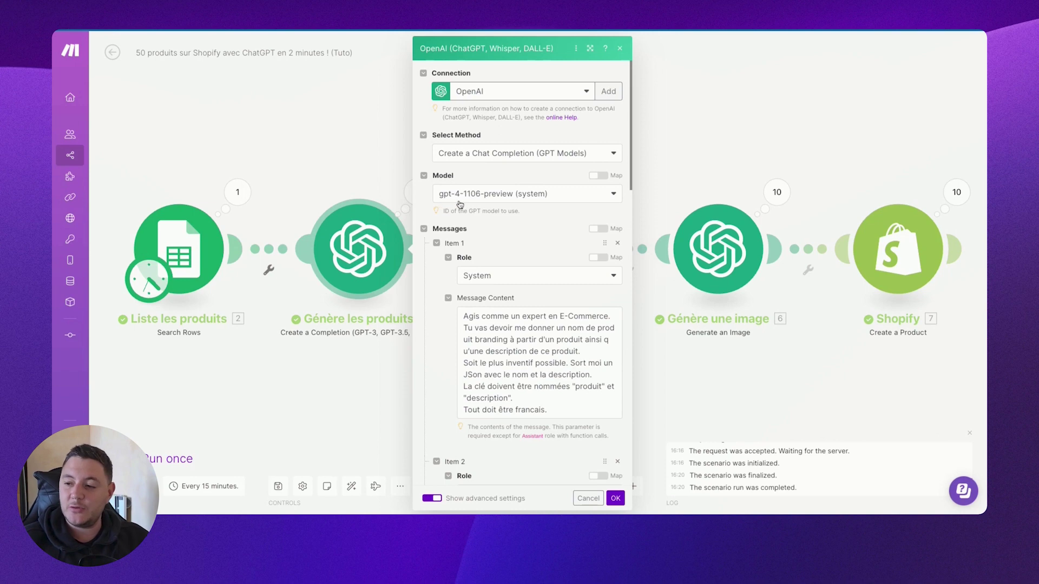
pyautogui.scroll(-1, 460, 203)
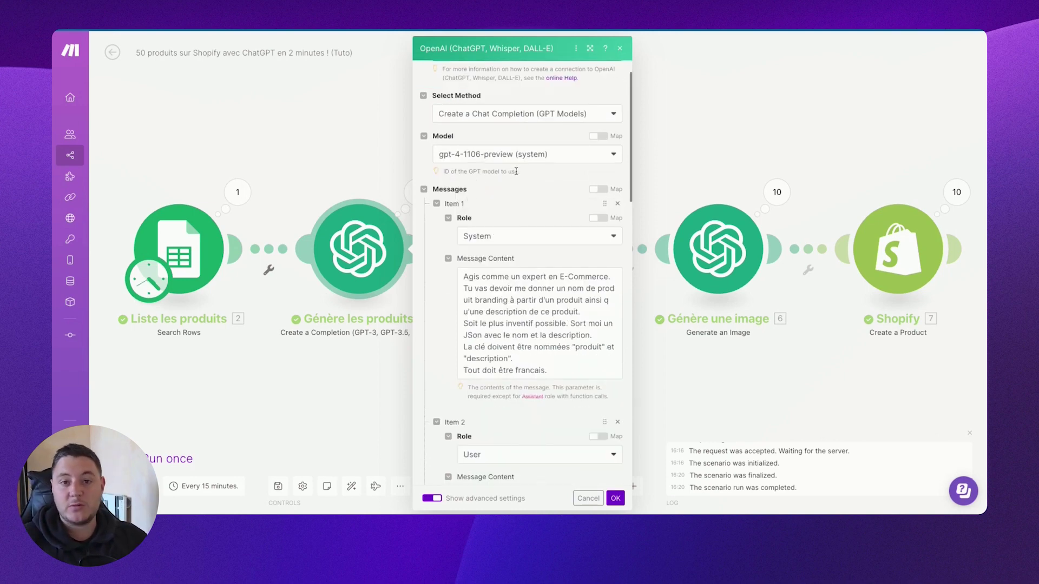
pyautogui.scroll(-2, 523, 248)
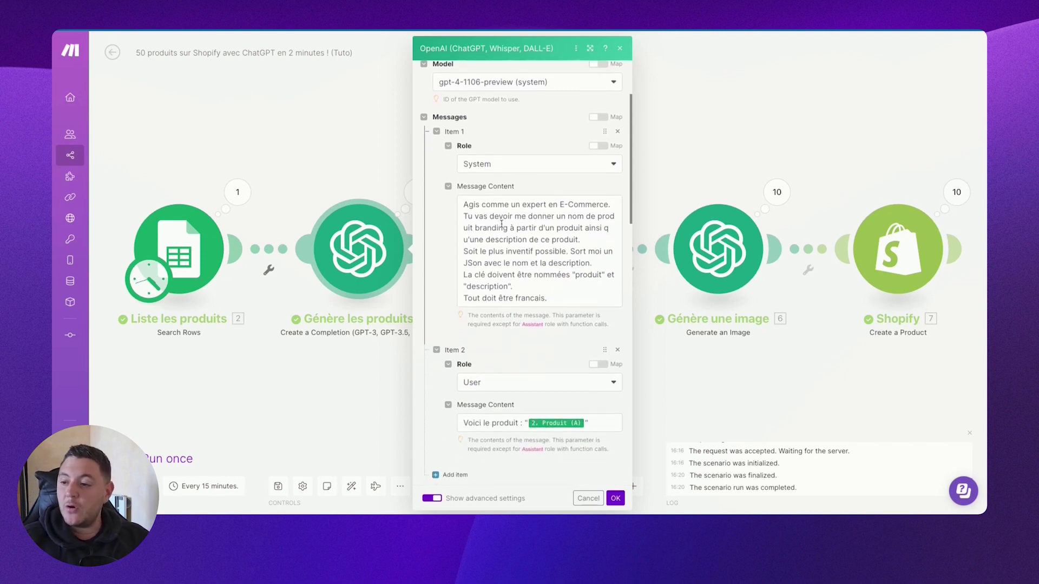
pyautogui.moveTo(468, 204); pyautogui.dragTo(563, 204)
pyautogui.click(556, 188)
pyautogui.scroll(-1, 564, 246)
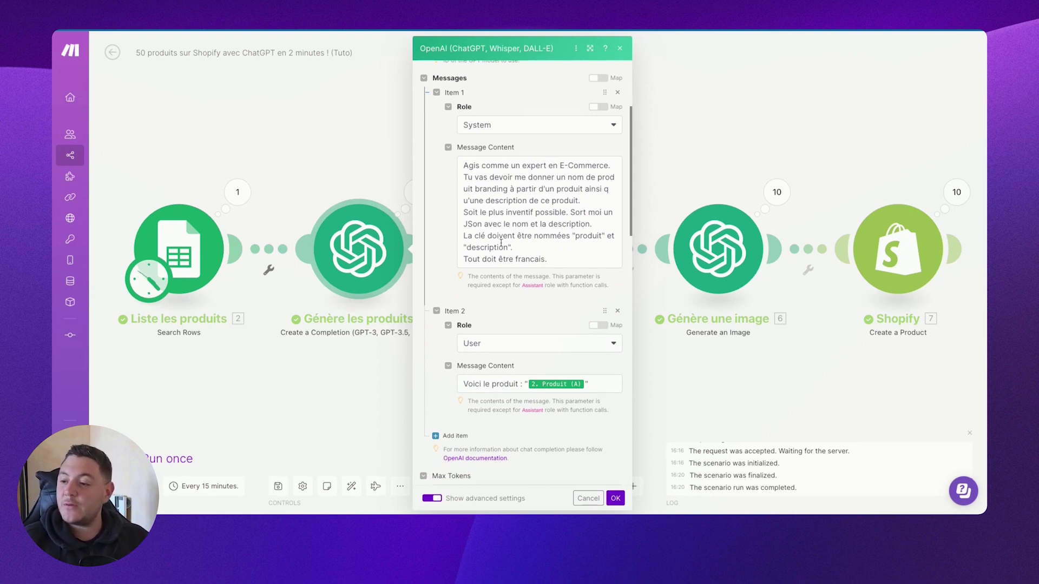
pyautogui.click(572, 212)
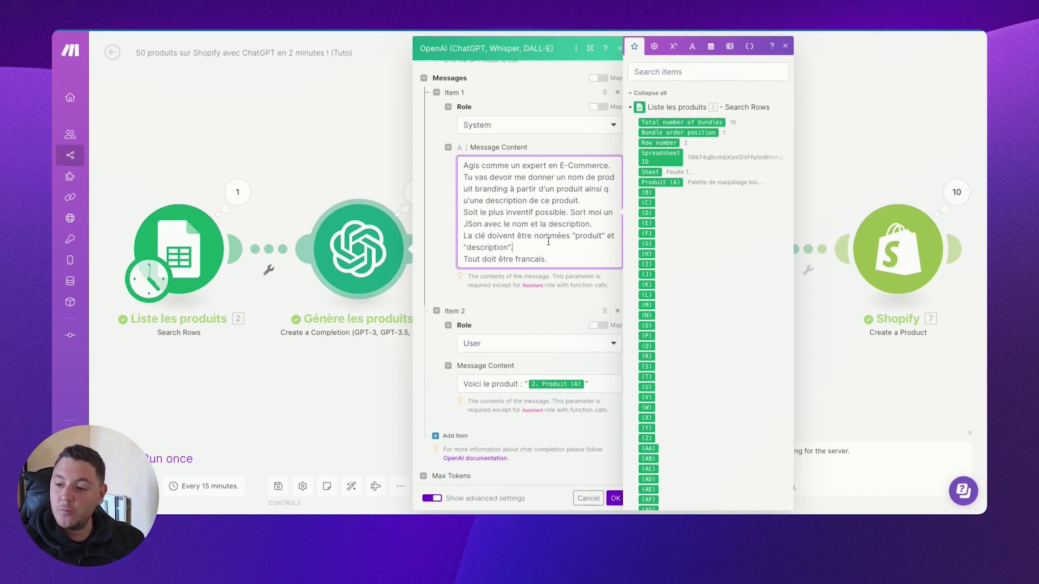
pyautogui.click(413, 189)
# - Inspect the message content generated by operation 4 in the Génère les produits run results
pyautogui.click(416, 189)
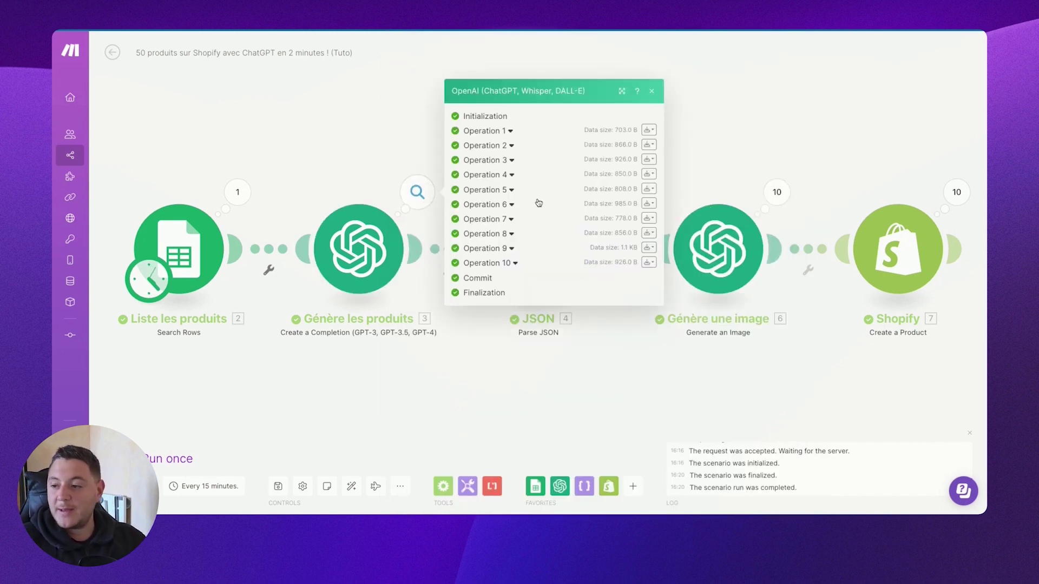
pyautogui.click(521, 185)
pyautogui.click(484, 282)
pyautogui.click(487, 292)
pyautogui.click(495, 313)
pyautogui.scroll(-1, 543, 325)
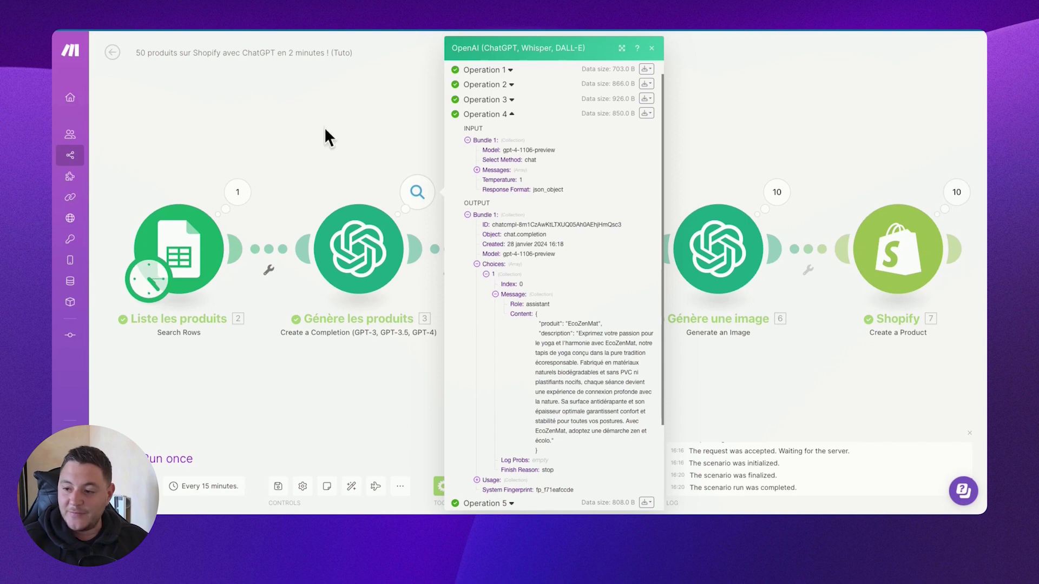
pyautogui.click(401, 139)
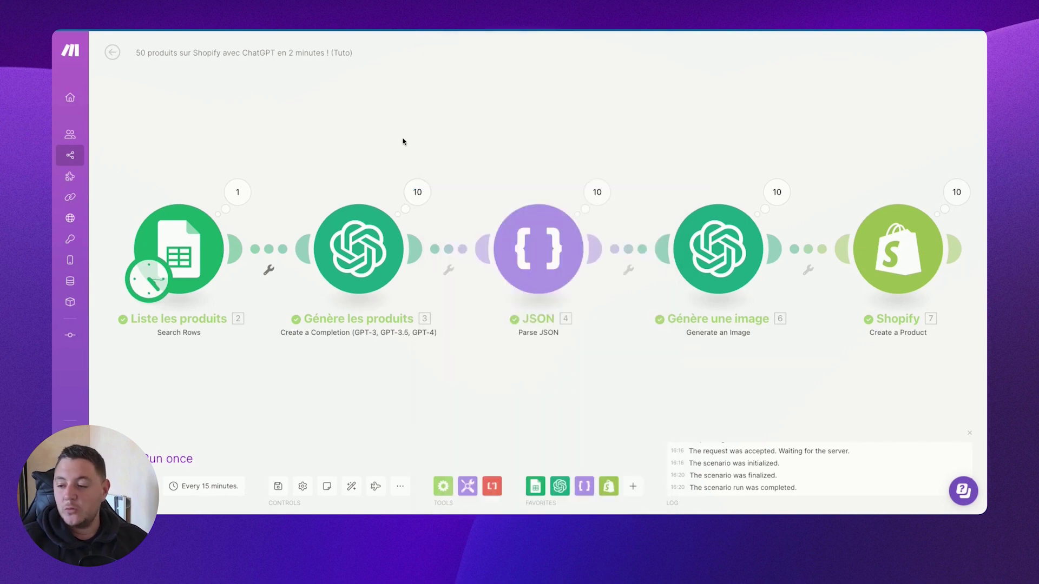
# - Examine the JSON module's string mapping and the parsed product and description in operation 7 of its run results
pyautogui.click(554, 250)
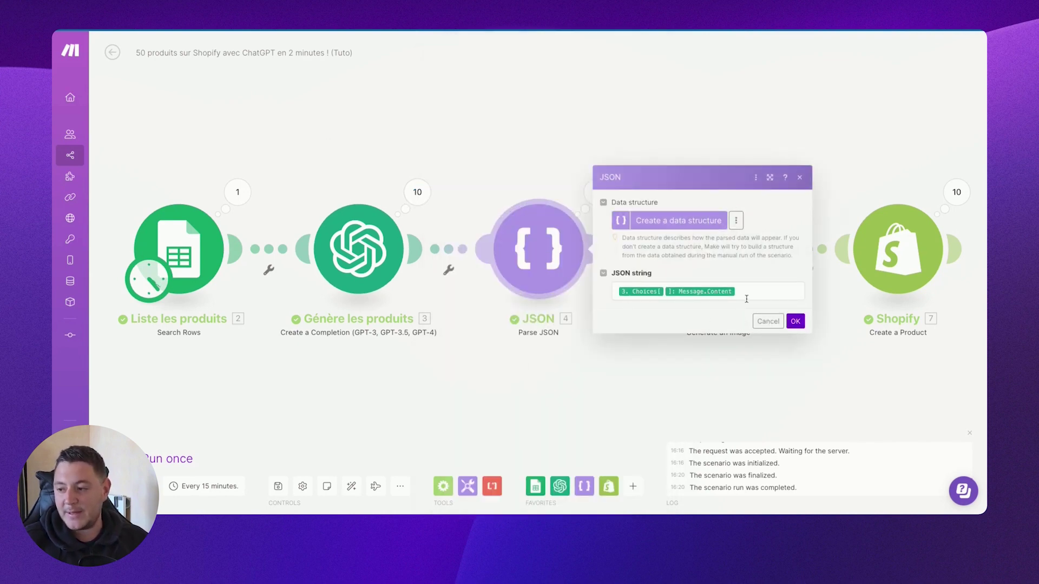
pyautogui.click(485, 142)
pyautogui.click(597, 192)
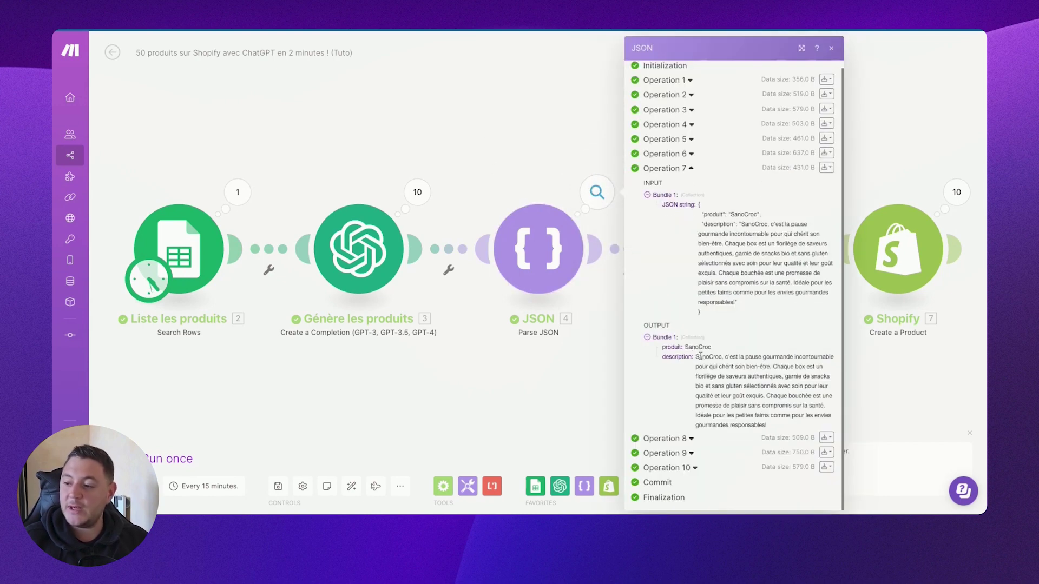
pyautogui.click(458, 86)
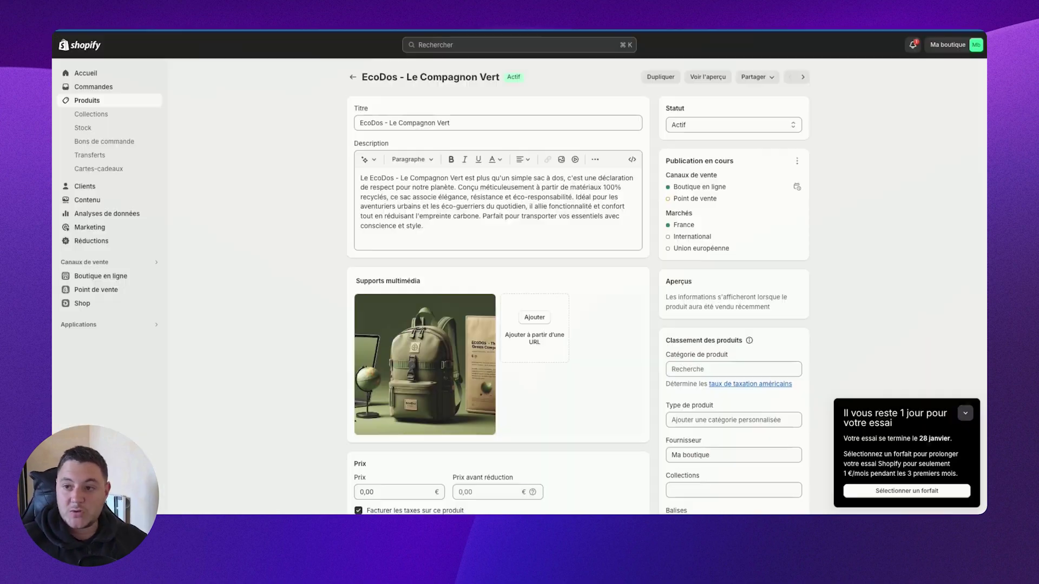
# - Look through the EcoDos - Le Compagnon Vert product page in Shopify
pyautogui.scroll(-4, 399, 287)
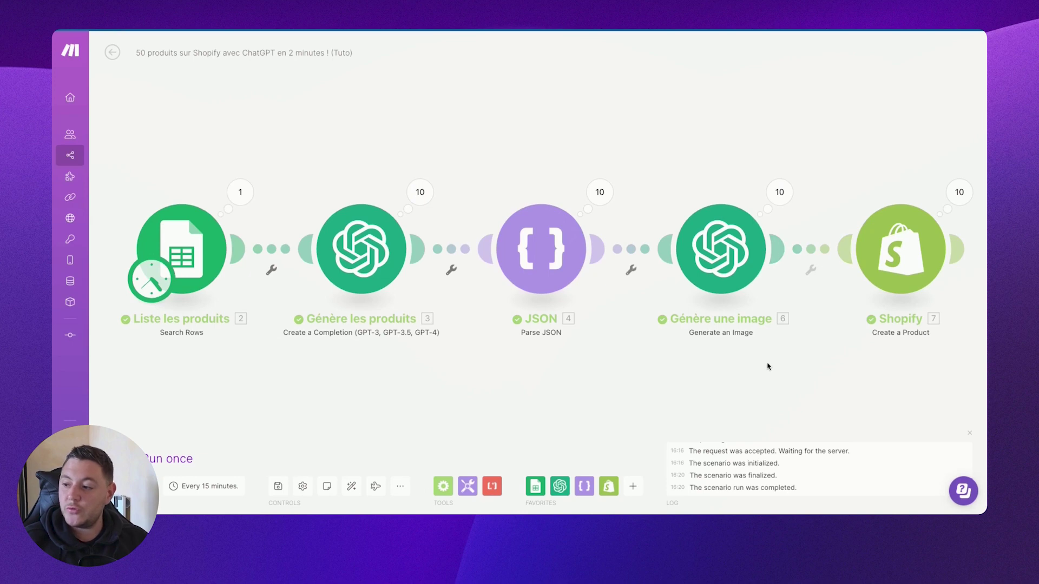
pyautogui.hscroll(5, 777, 359)
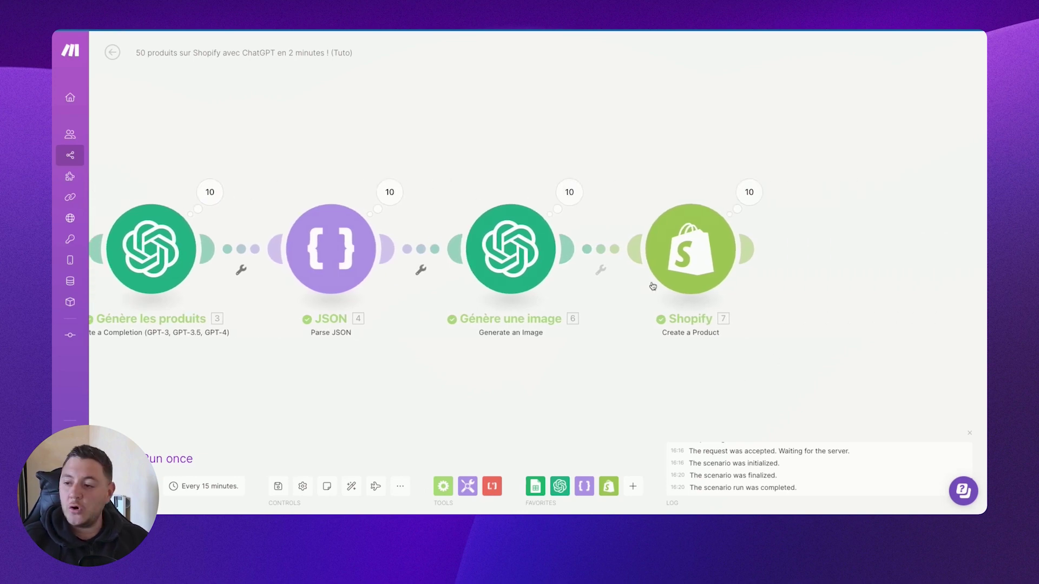
pyautogui.rightClick(485, 190)
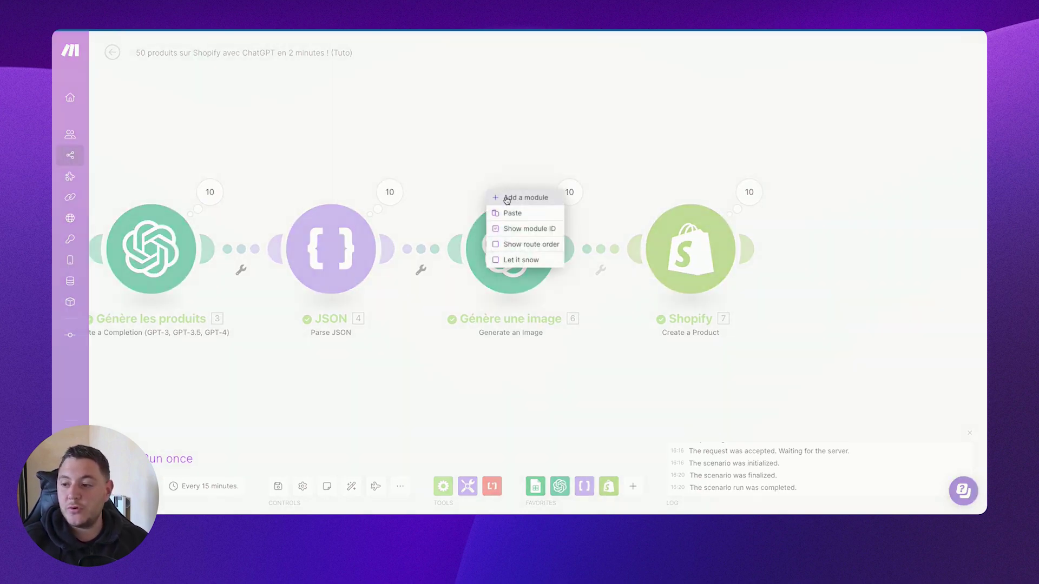
pyautogui.click(517, 198)
pyautogui.click(596, 152)
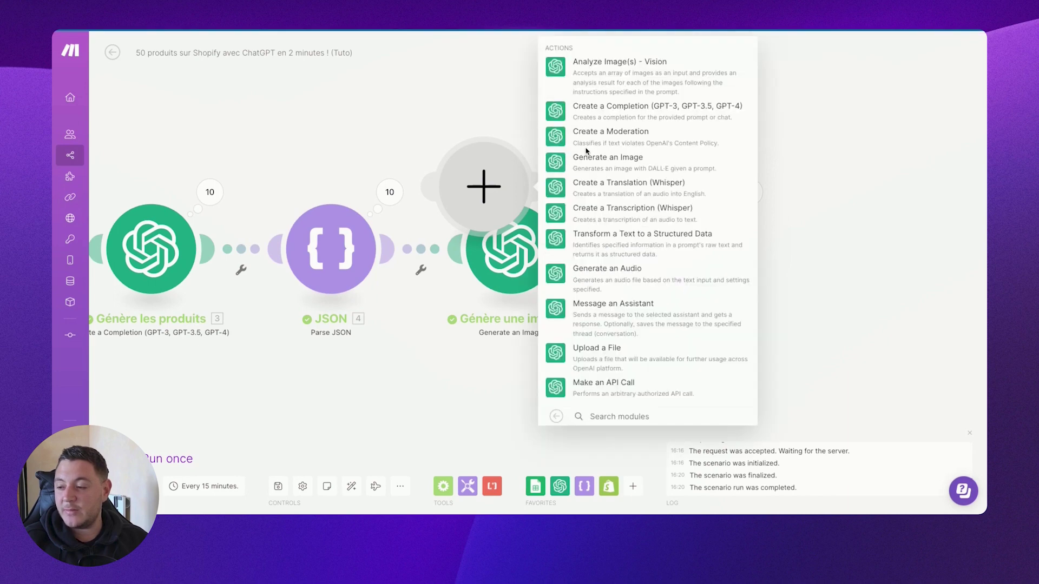
pyautogui.rightClick(462, 174)
pyautogui.click(504, 196)
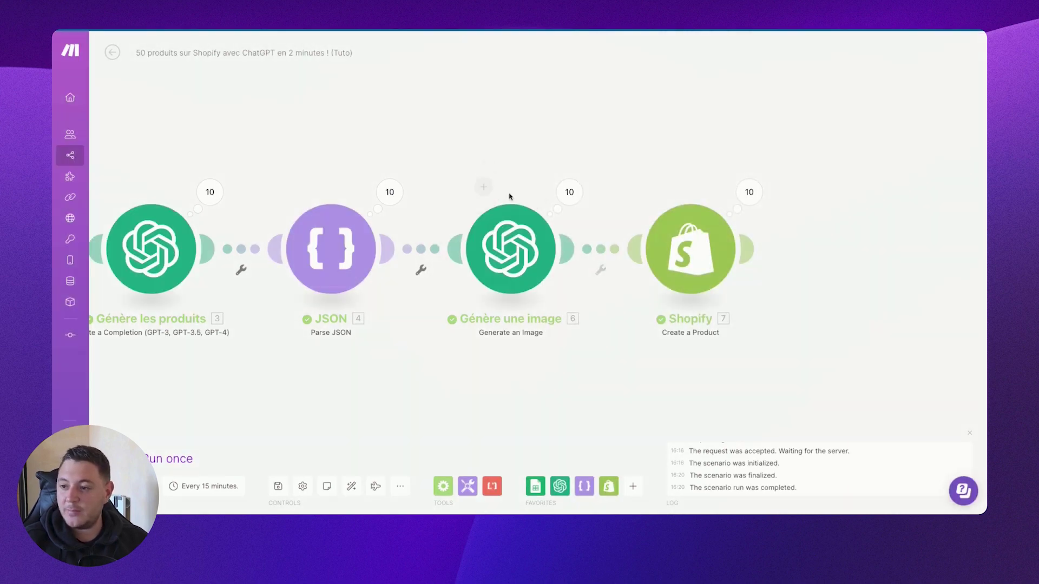
# - Examine the Dall-E 3 prompt, its mapped product fields and the image options in Make's Génère une image module
pyautogui.click(510, 244)
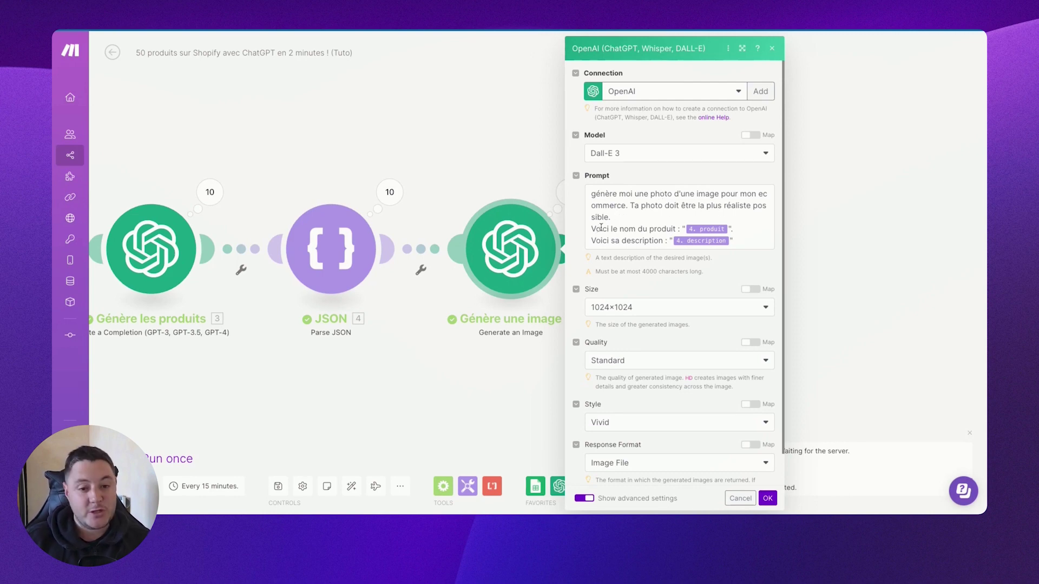
pyautogui.click(753, 226)
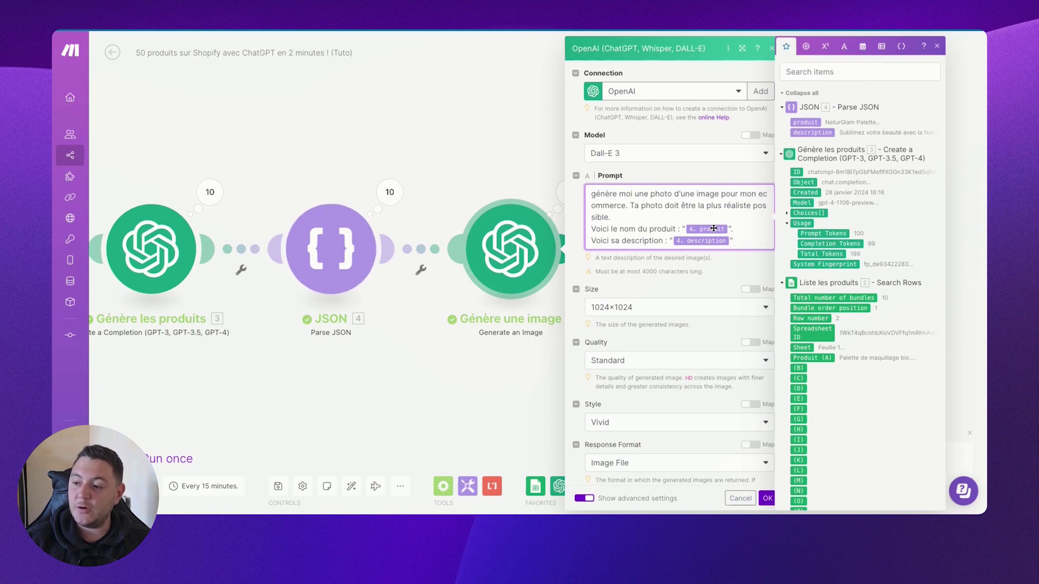
pyautogui.scroll(-1, 703, 241)
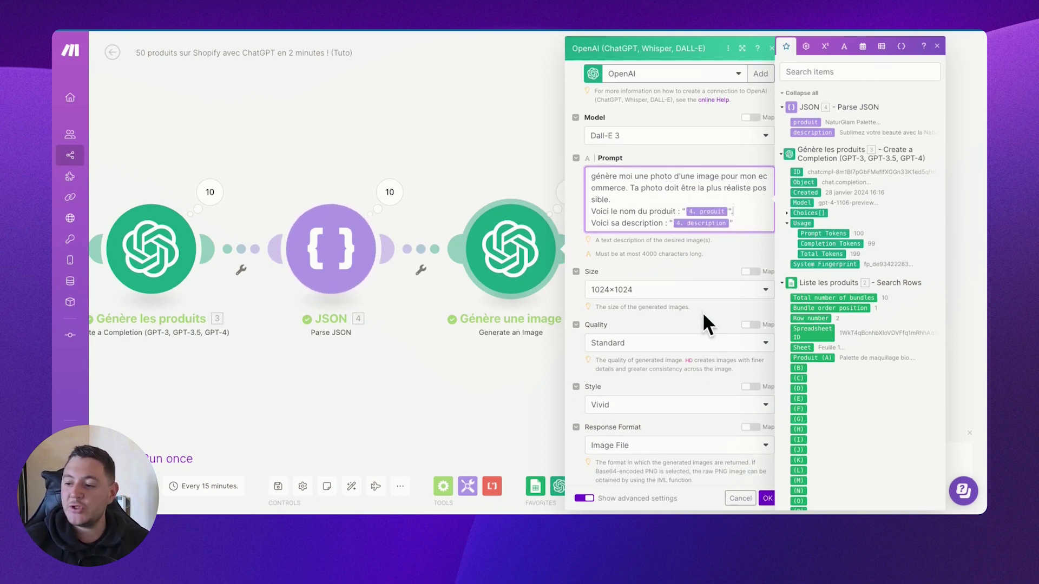
pyautogui.scroll(-1, 725, 378)
pyautogui.click(768, 498)
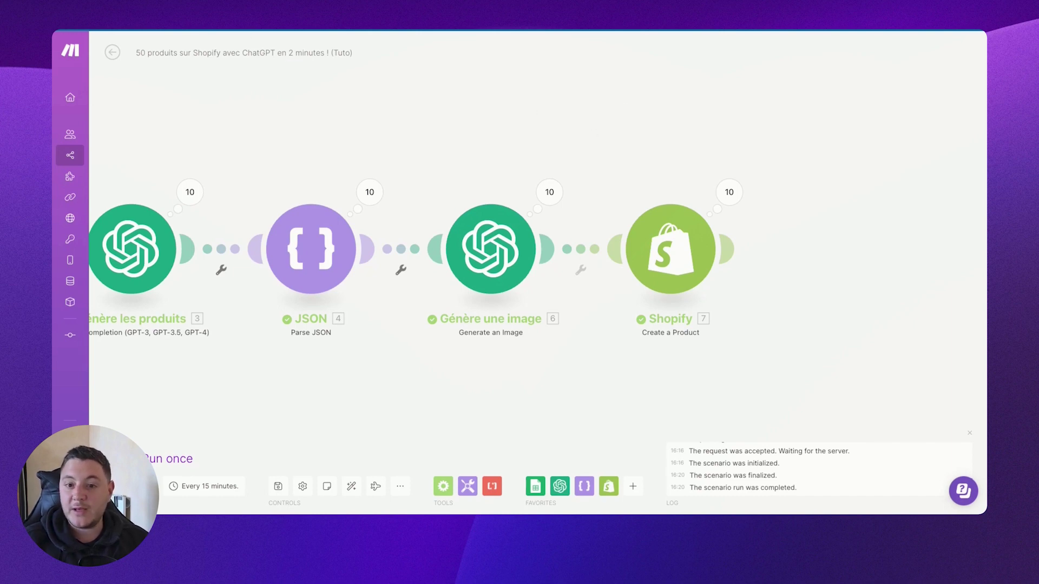
# - Add a separate Shopify module with the Create a Product action to the scenario canvas
pyautogui.rightClick(419, 99)
pyautogui.click(463, 105)
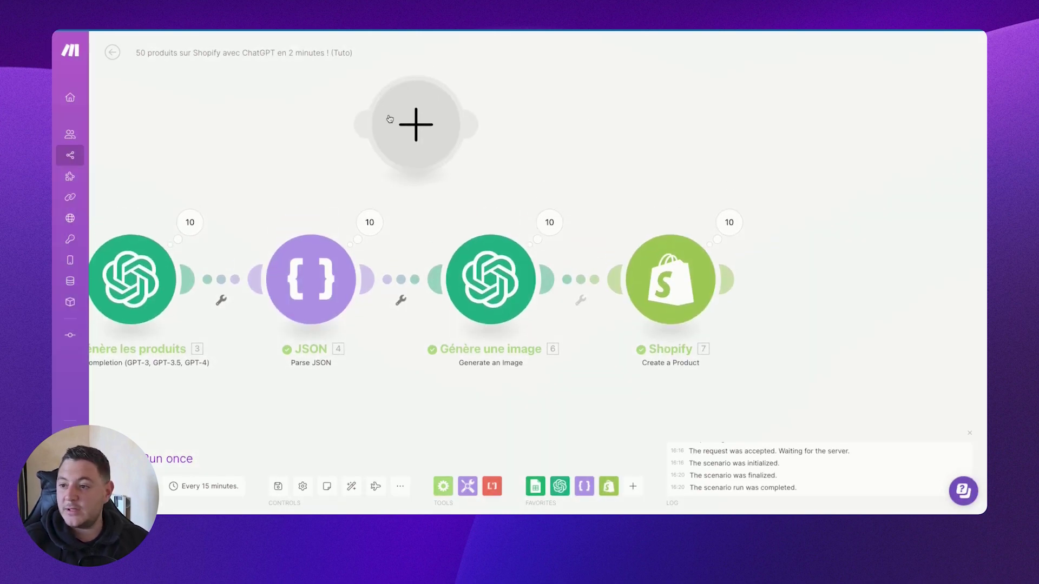
pyautogui.click(530, 135)
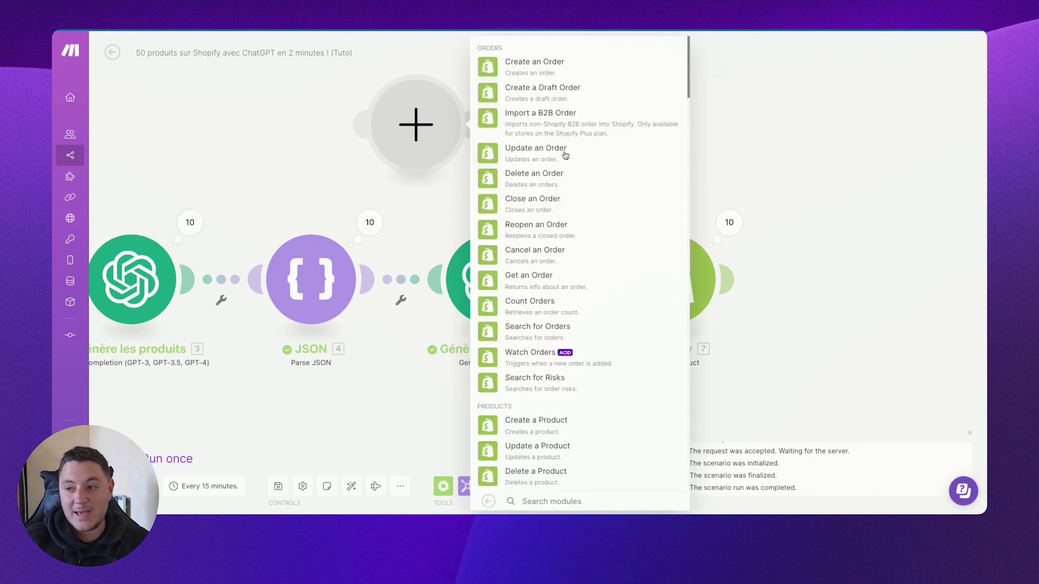
pyautogui.scroll(-8, 552, 114)
pyautogui.scroll(-4, 550, 119)
pyautogui.scroll(12, 585, 266)
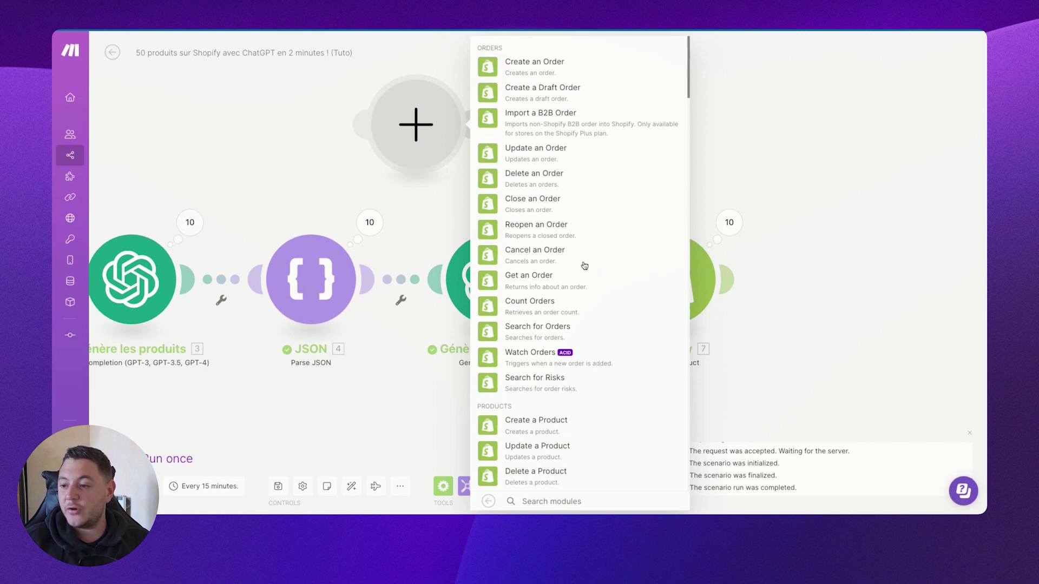
pyautogui.scroll(-3, 552, 166)
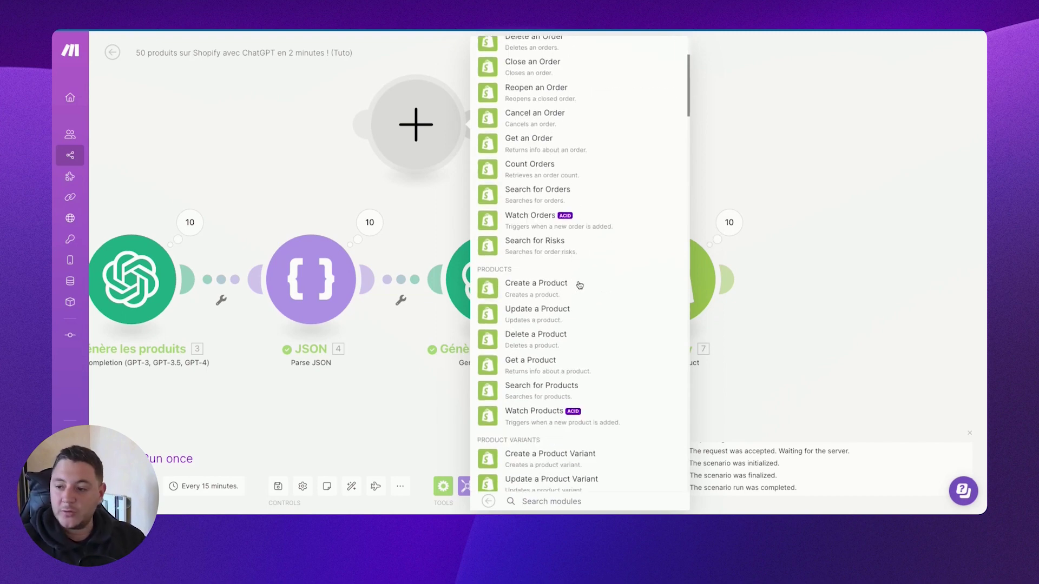
pyautogui.click(535, 291)
pyautogui.click(534, 165)
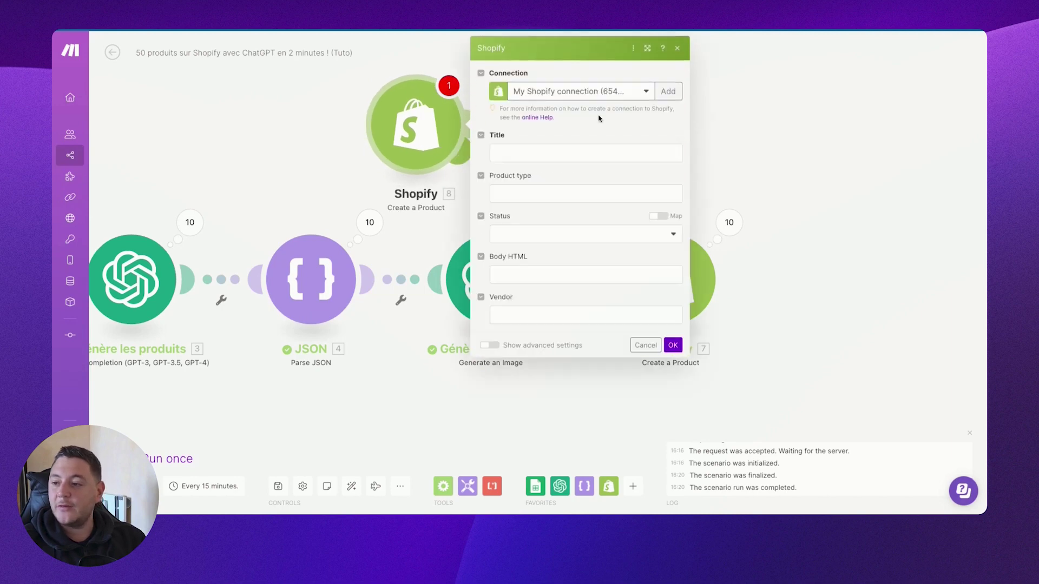
# - Open the form for a new Shopify connection, close it without saving, and delete the extra Shopify module
pyautogui.click(671, 89)
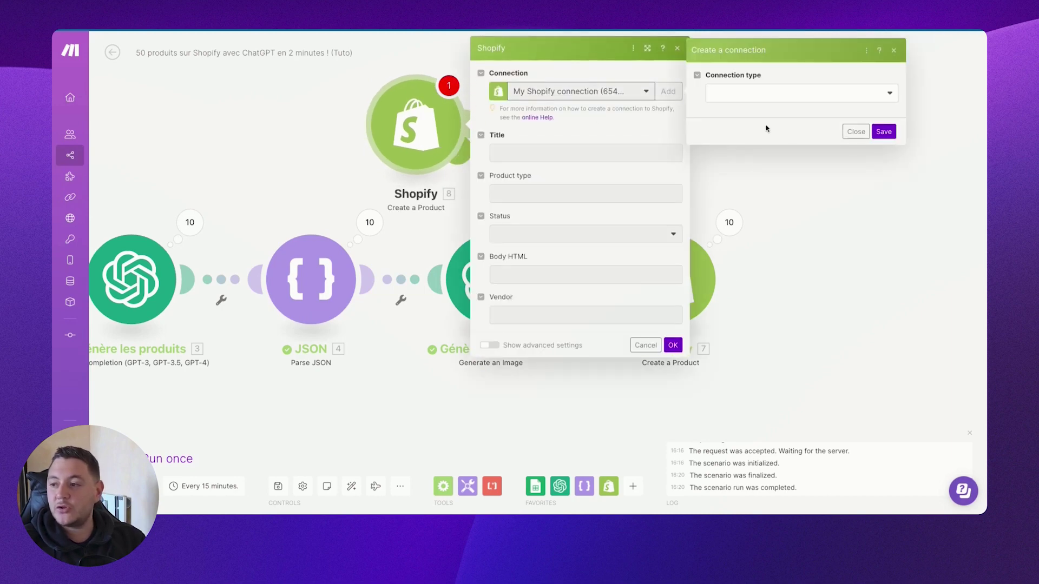
pyautogui.click(849, 134)
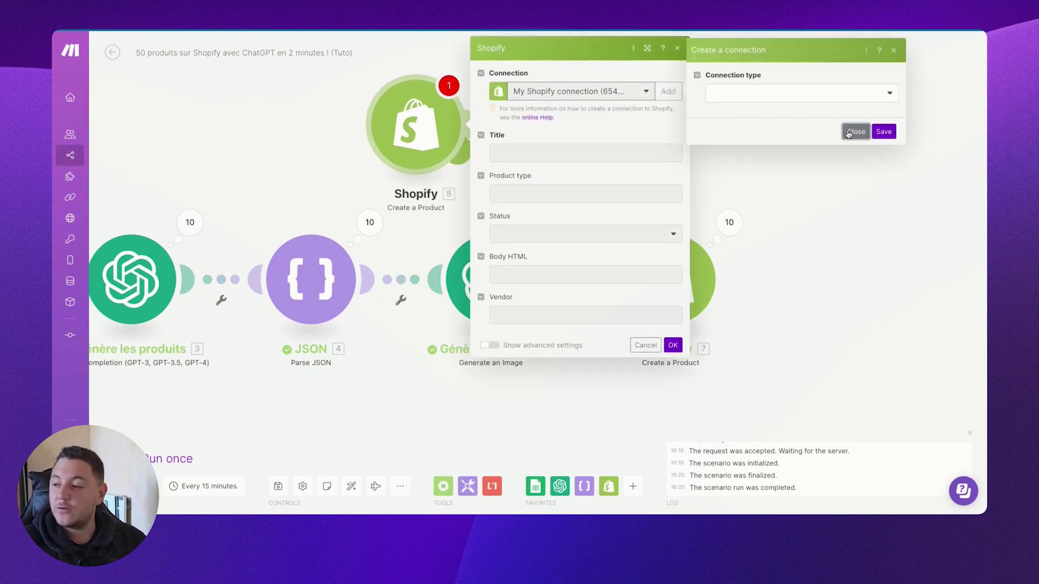
pyautogui.click(646, 345)
pyautogui.rightClick(445, 133)
pyautogui.click(481, 249)
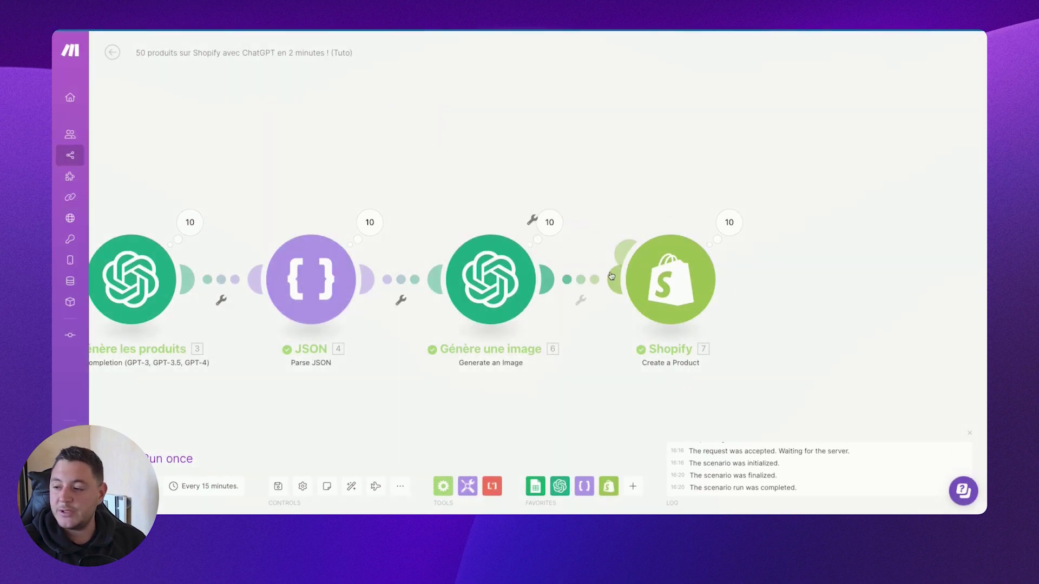
# - Examine the title, product type, status and Body HTML mappings in the existing Shopify Create a Product module
pyautogui.click(670, 280)
pyautogui.scroll(-1, 778, 189)
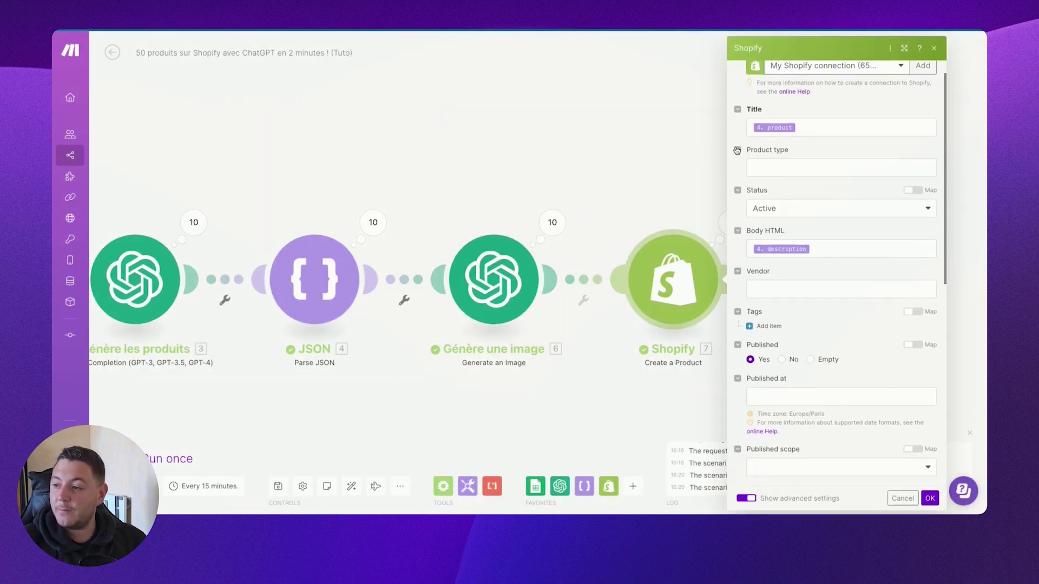
pyautogui.click(821, 128)
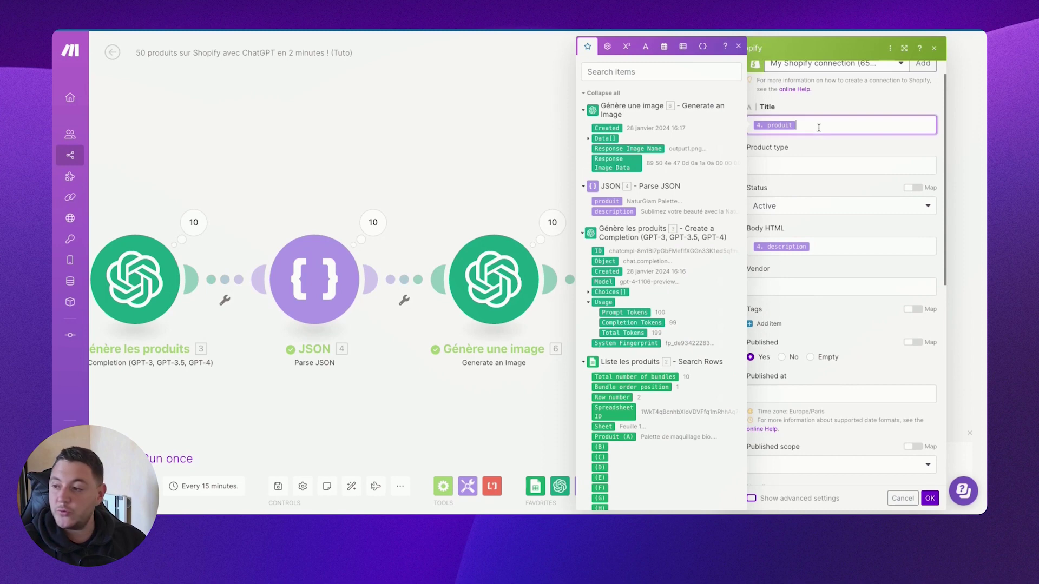
pyautogui.click(776, 167)
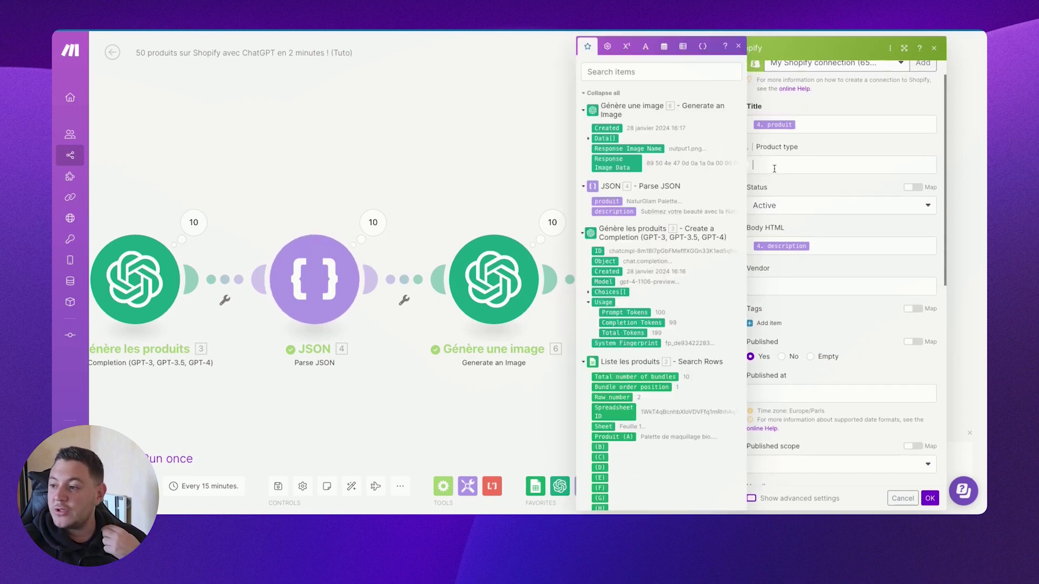
pyautogui.click(803, 151)
pyautogui.scroll(-1, 775, 208)
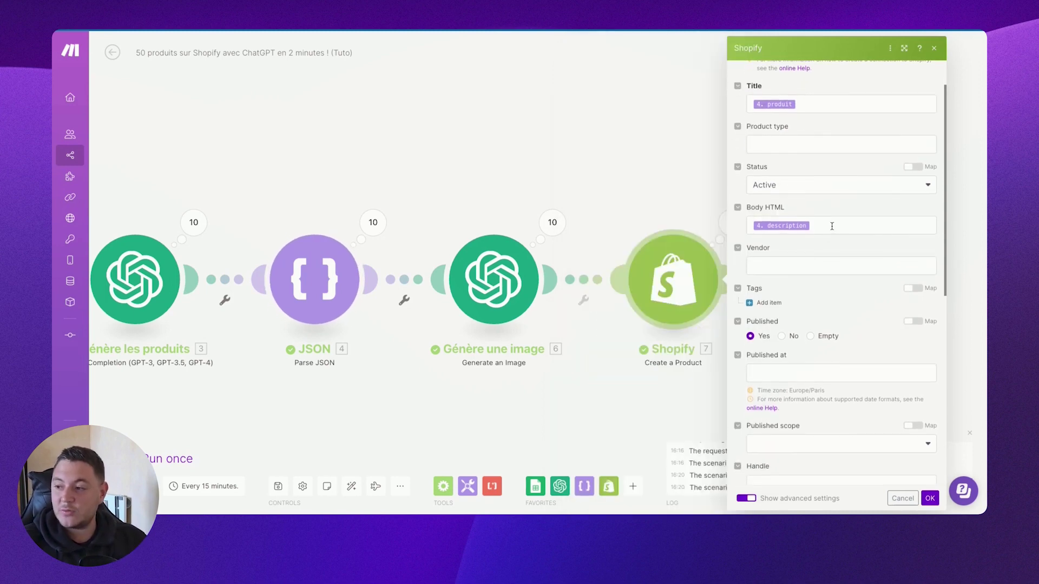
# - Examine the Shopify module's Images item and the File Data field available from the Génère une image output
pyautogui.scroll(-5, 801, 265)
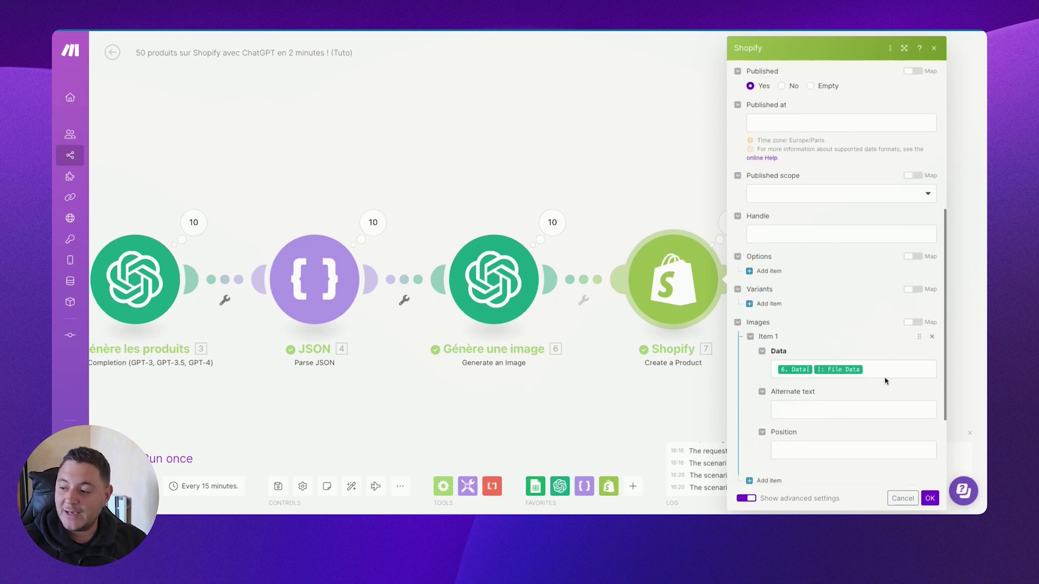
pyautogui.click(901, 373)
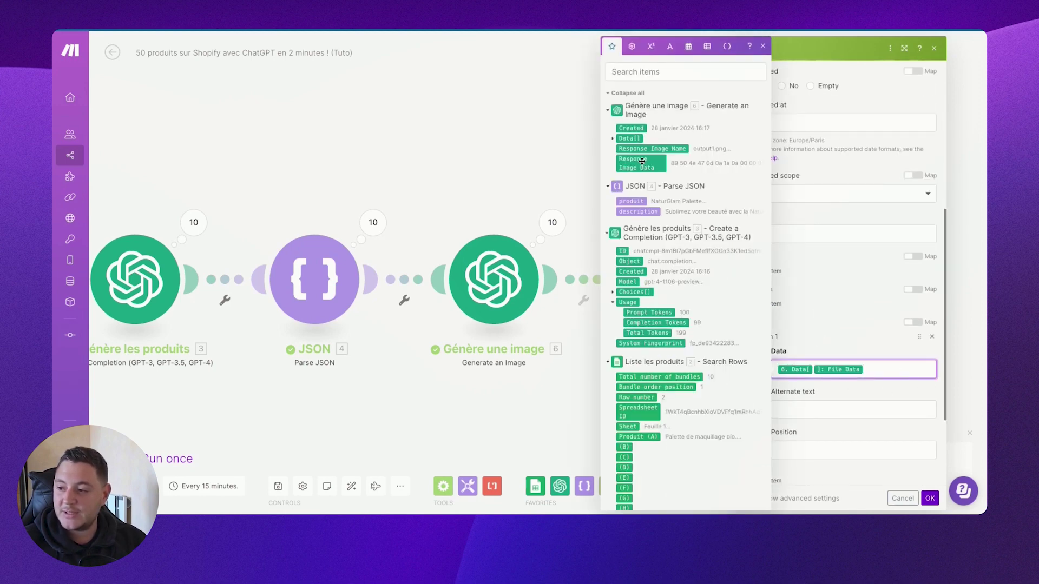
pyautogui.click(614, 140)
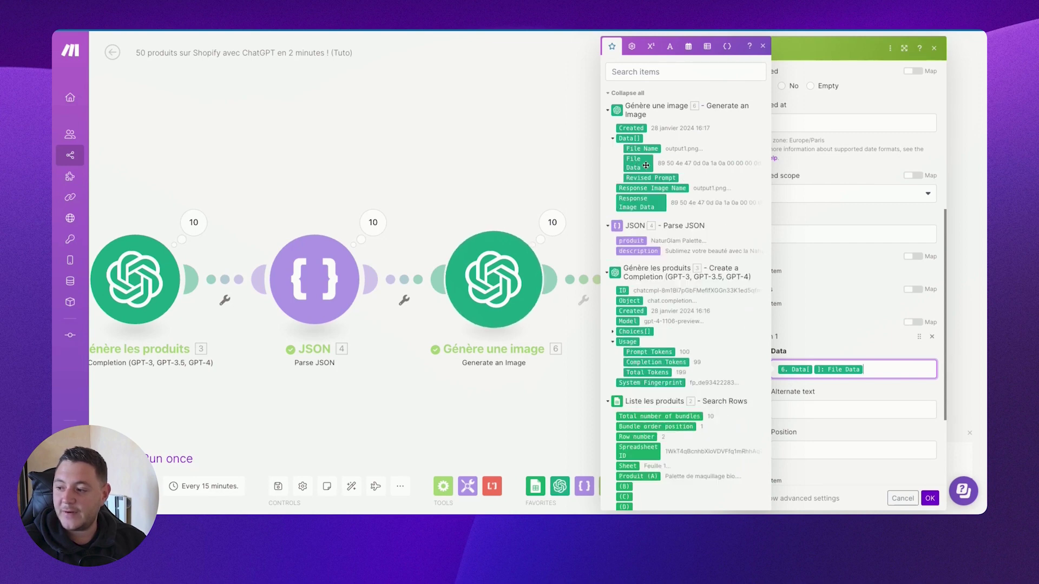
pyautogui.click(854, 323)
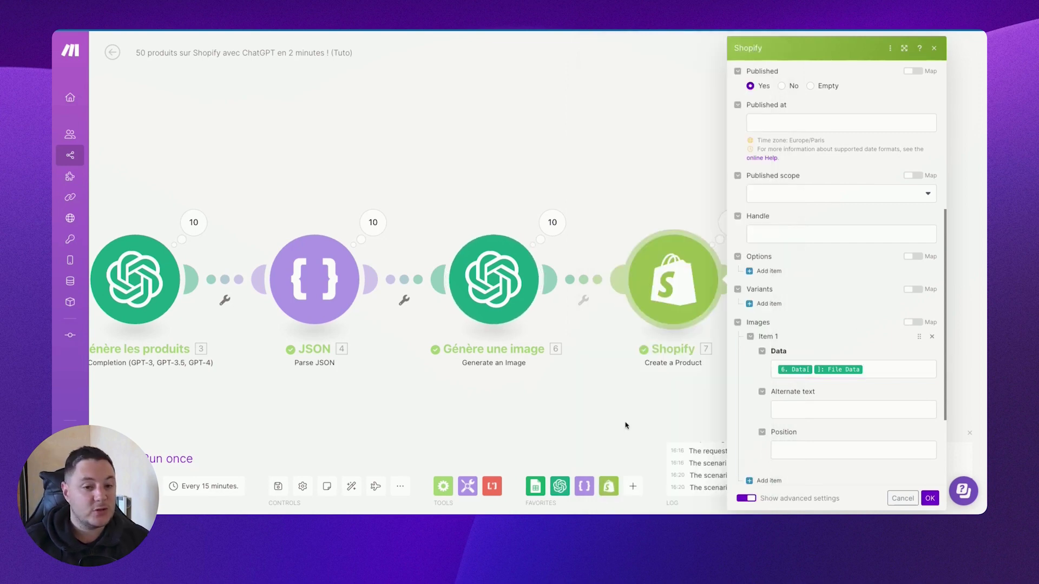
pyautogui.scroll(-4, 801, 417)
pyautogui.click(317, 155)
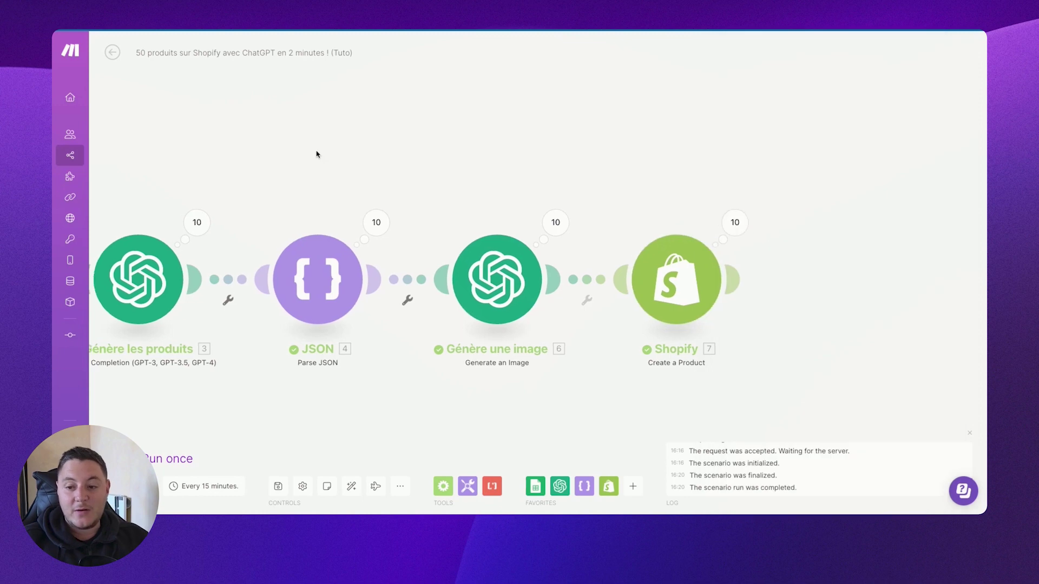
# - Review the prompt in the Génère les produits module and the publishing and image fields in the Shopify module
pyautogui.moveTo(317, 155); pyautogui.dragTo(552, 156)
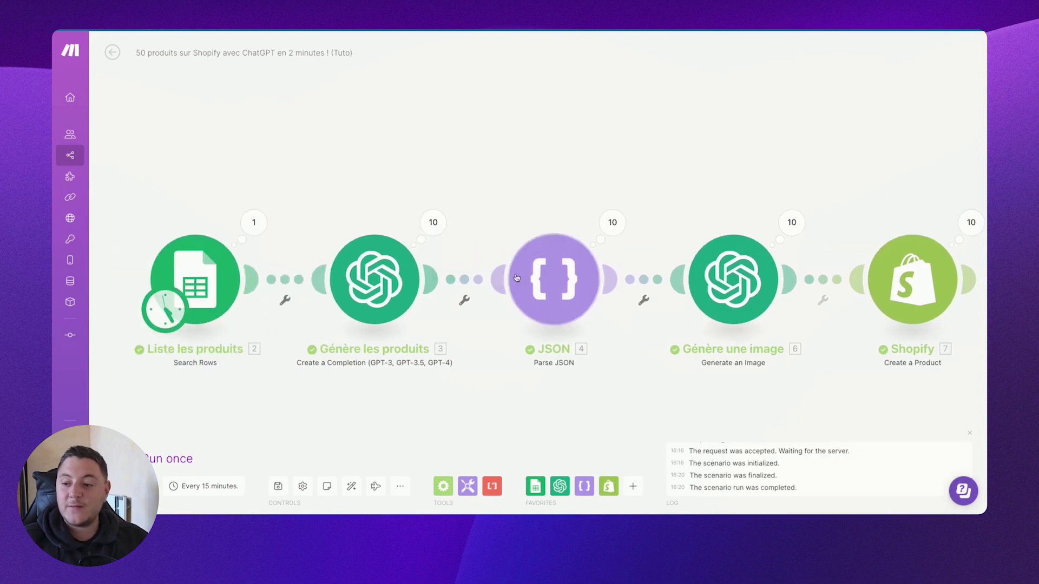
pyautogui.click(387, 279)
pyautogui.scroll(-2, 532, 338)
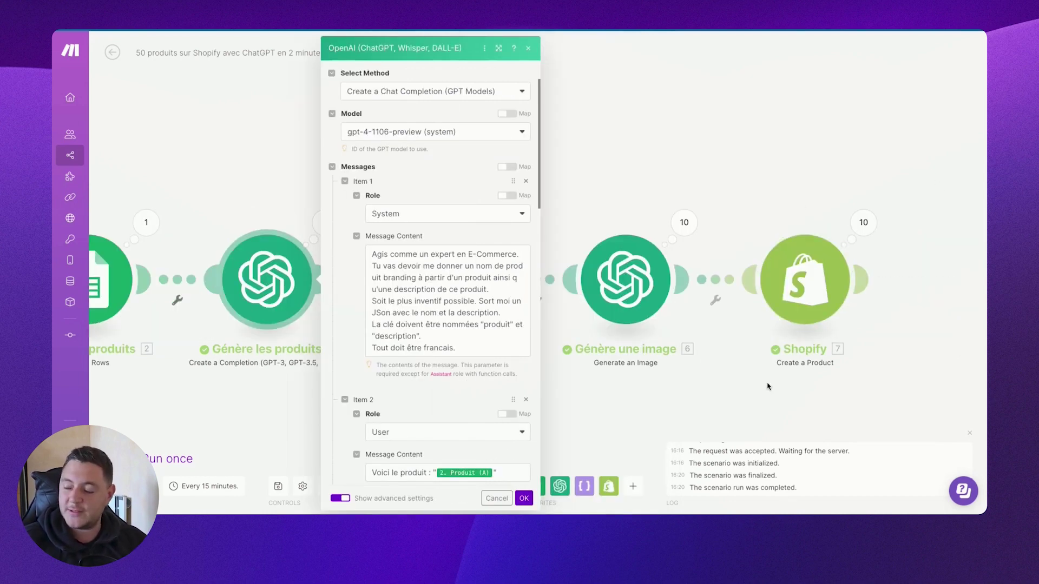
pyautogui.click(799, 306)
pyautogui.scroll(-5, 680, 327)
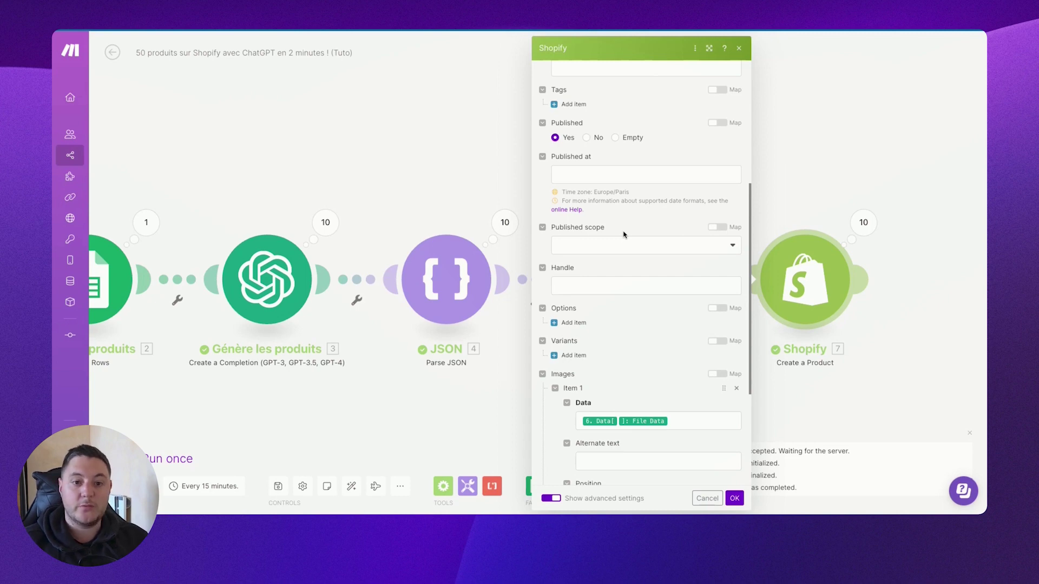
pyautogui.scroll(1, 635, 232)
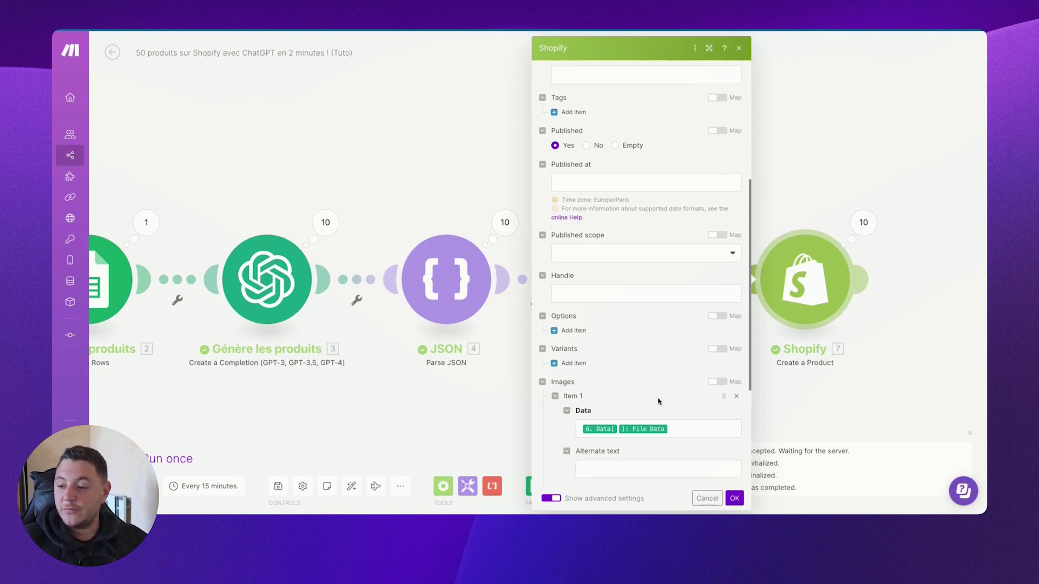
pyautogui.click(323, 395)
# - Extend the key list in the Génère les produits system message with: , et "alt" qui correspond à l'image alt de l'image
pyautogui.click(259, 291)
pyautogui.scroll(-1, 404, 337)
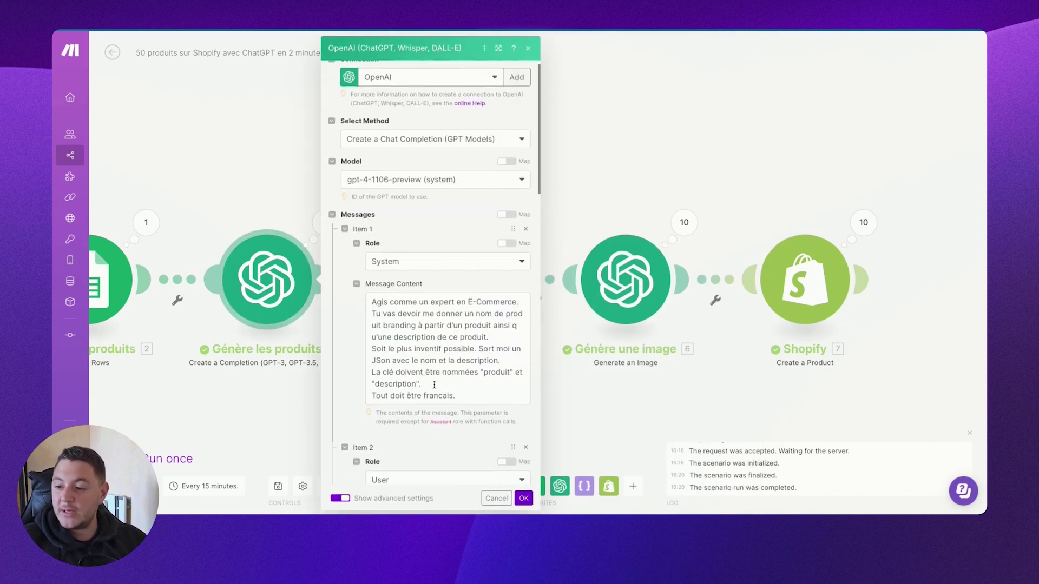
pyautogui.click(434, 385)
pyautogui.press('BackSpace')
pyautogui.write(', et "alt" qui correspond à l\'image alot d')
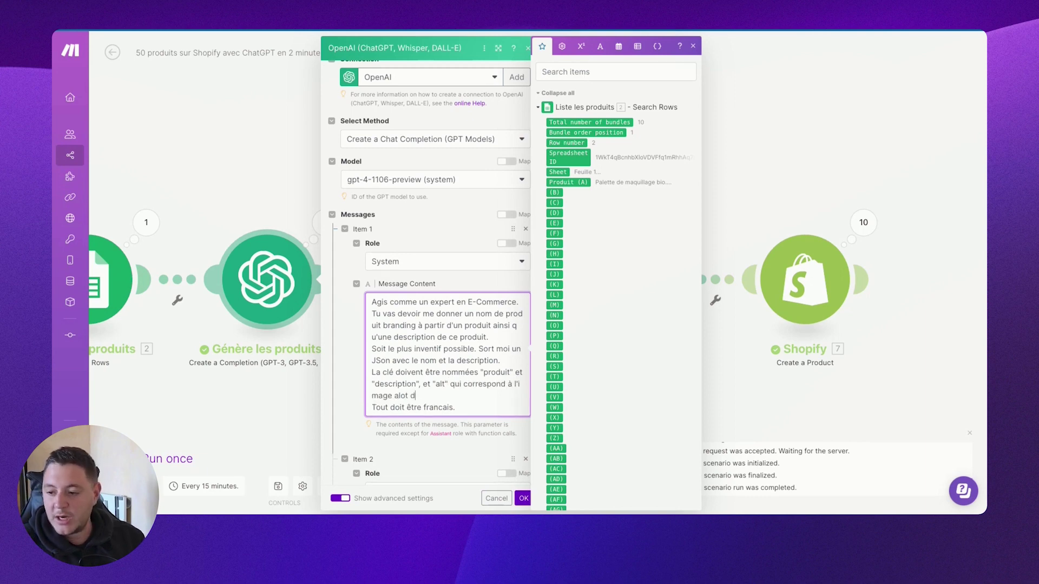
pyautogui.press('BackSpace')
pyautogui.press('BackSpace')
pyautogui.press('BackSpace')
pyautogui.press('BackSpace')
pyautogui.write("de l'image.")
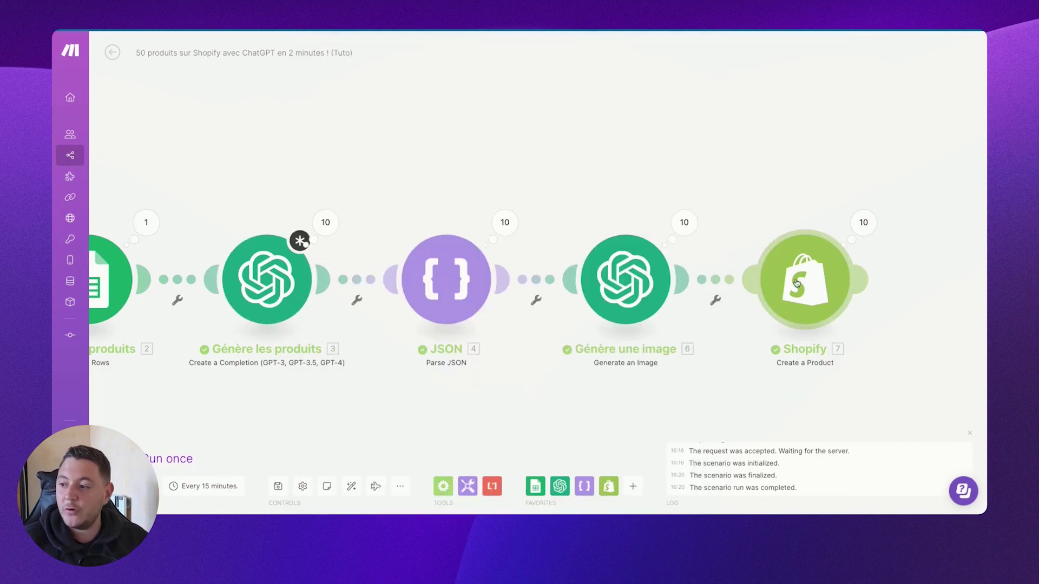
# - Review the Shopify product fields and the Génère les produits module's prompt, response format and model choices
pyautogui.click(805, 279)
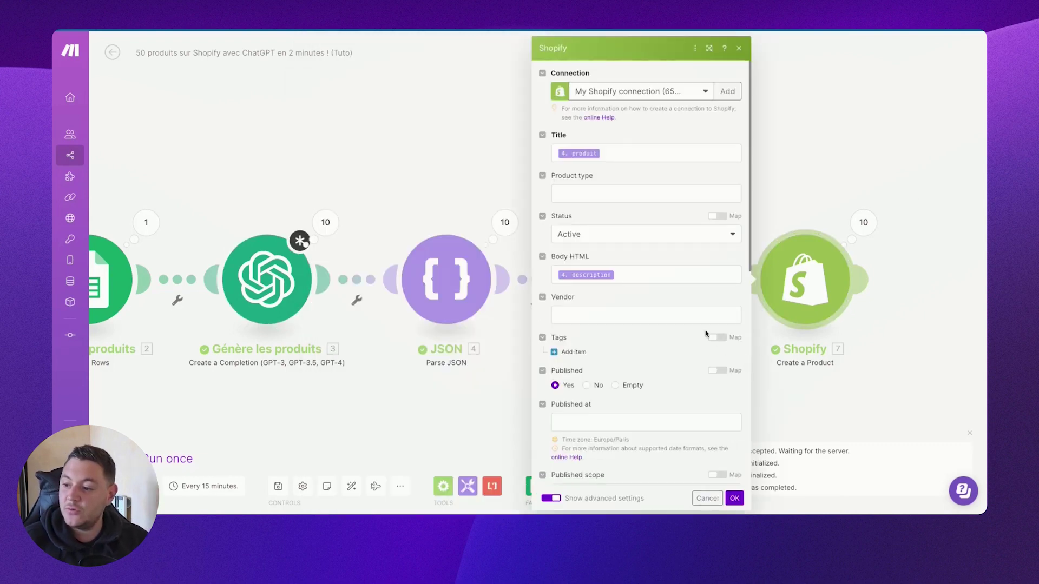
pyautogui.scroll(-2, 628, 345)
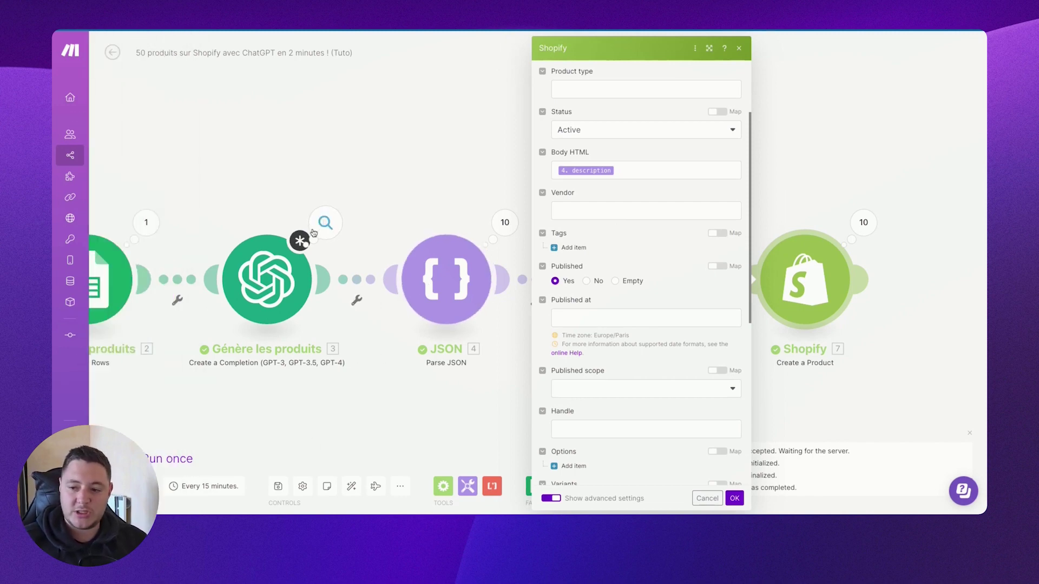
pyautogui.click(270, 277)
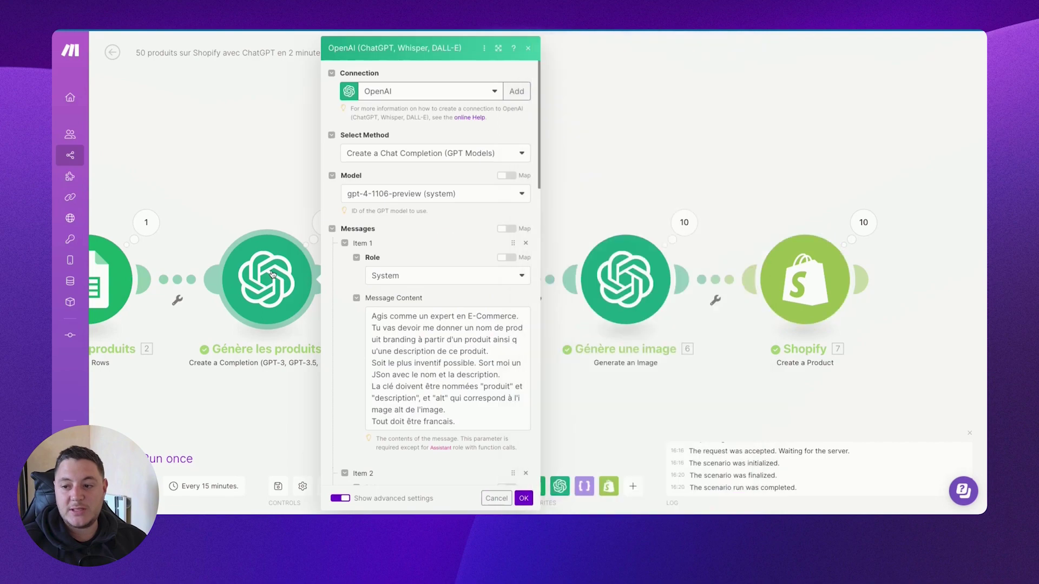
pyautogui.scroll(-15, 333, 234)
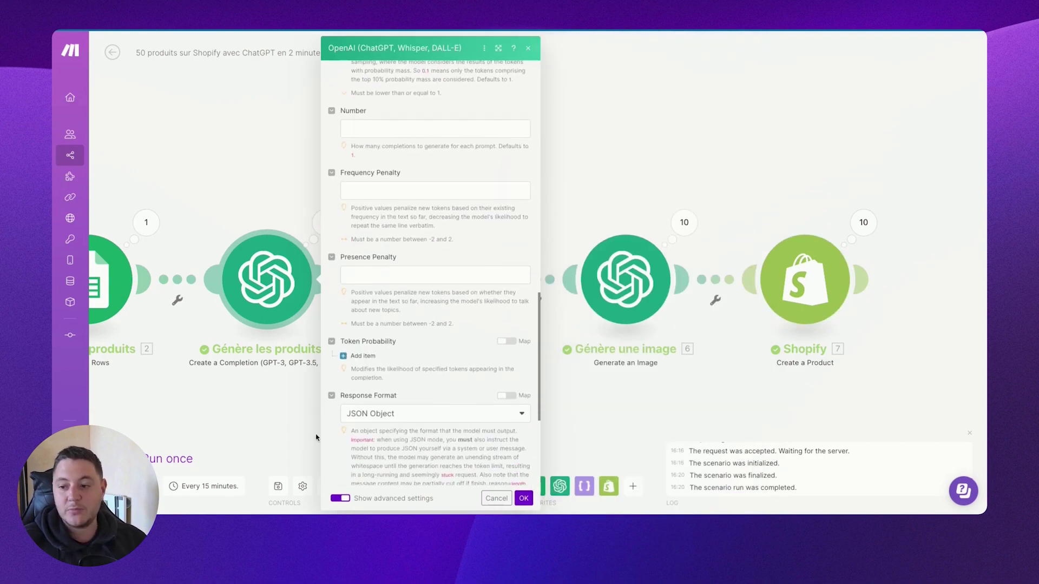
pyautogui.scroll(15, 362, 433)
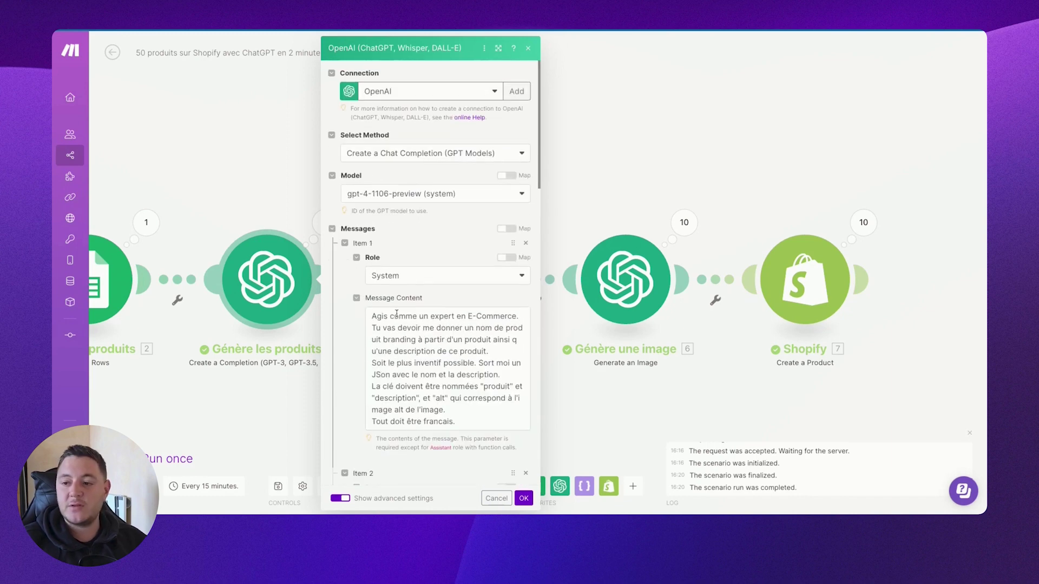
pyautogui.click(406, 193)
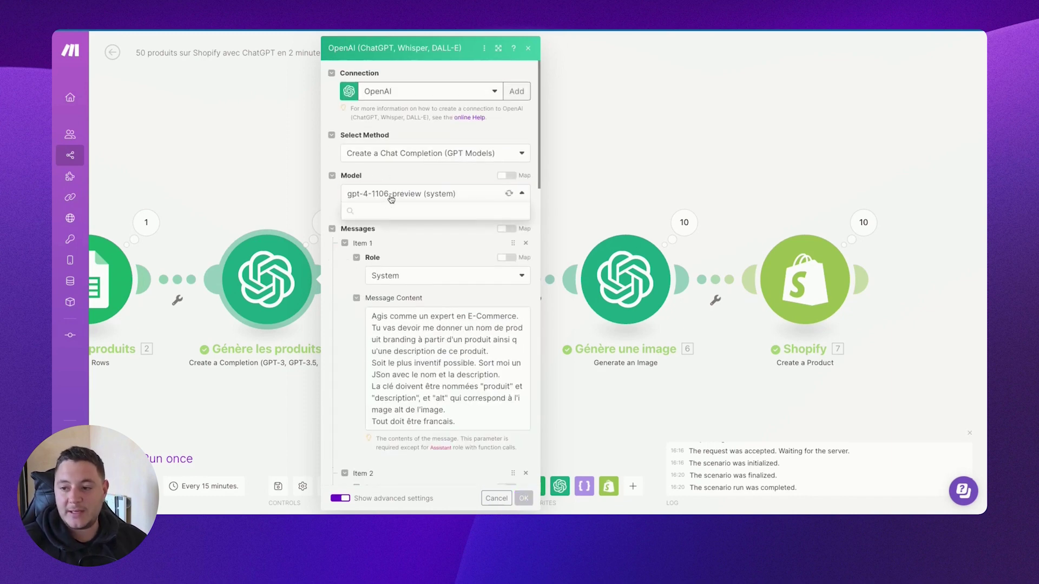